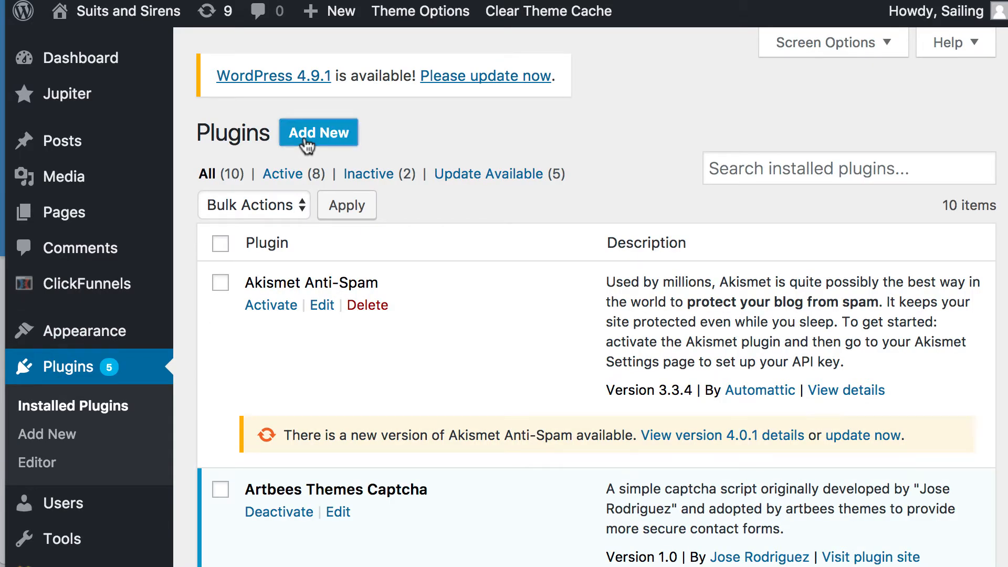
# - Search the plugin directory for clickfunnels
pyautogui.click(306, 138)
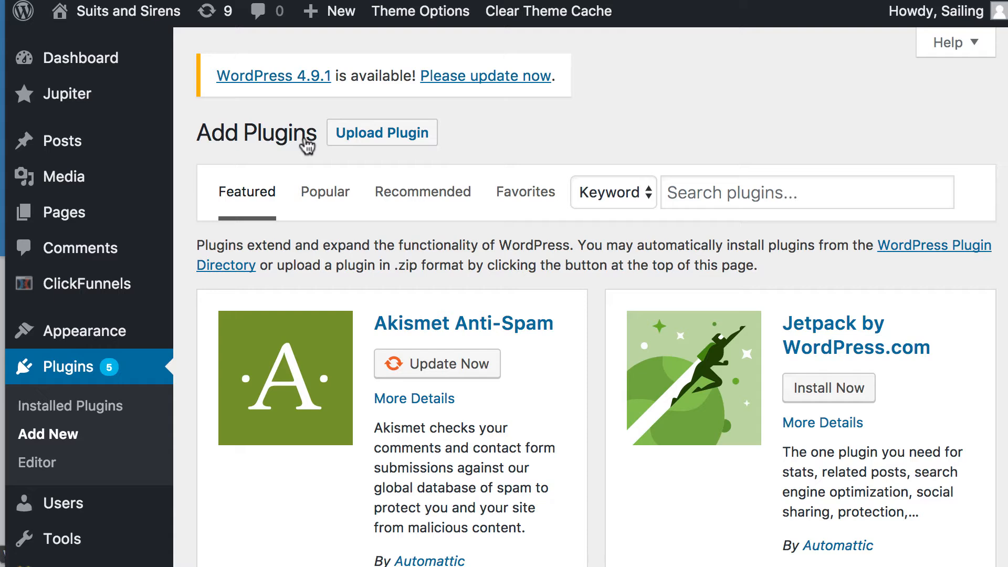
pyautogui.click(715, 193)
pyautogui.write('c')
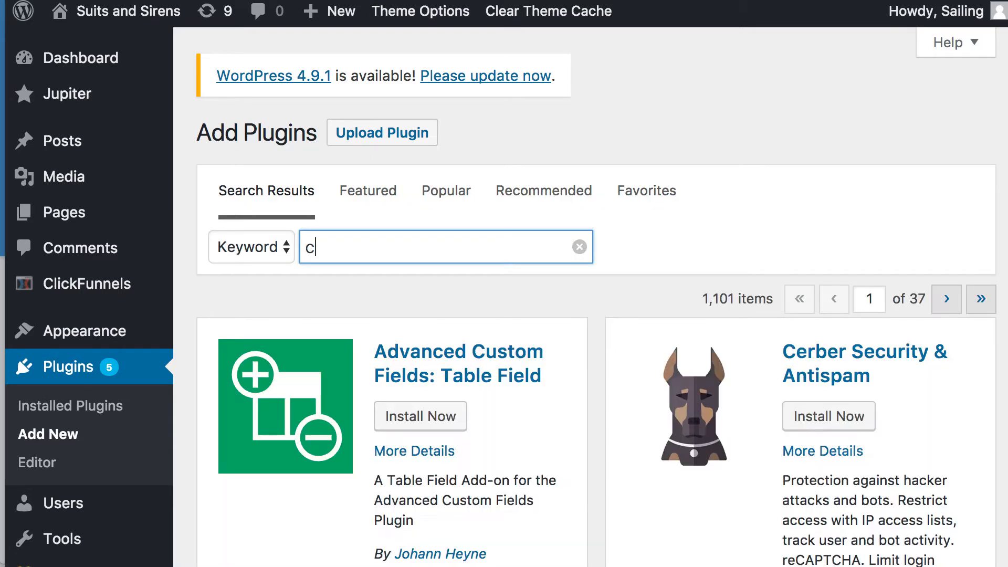
pyautogui.click(402, 260)
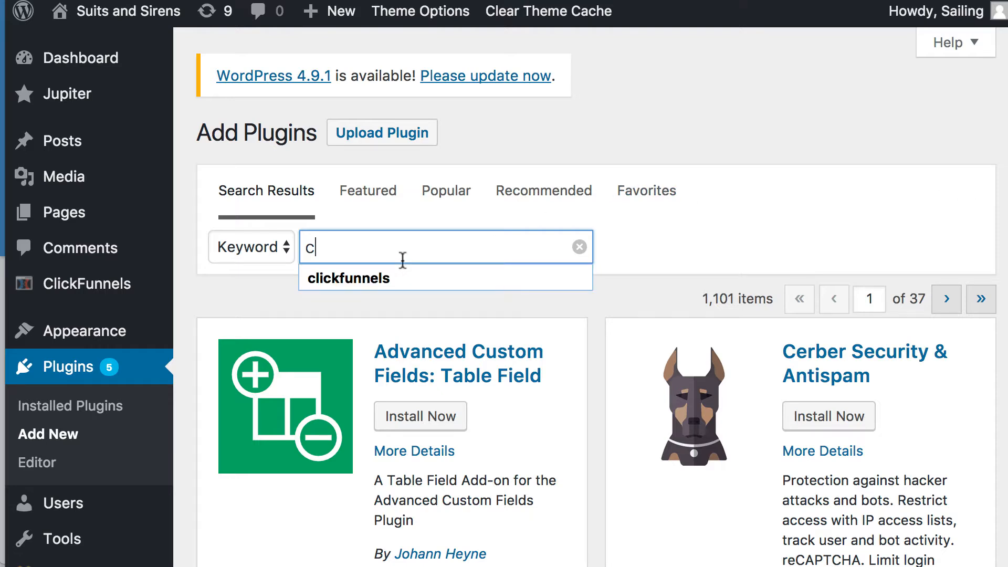
pyautogui.click(387, 279)
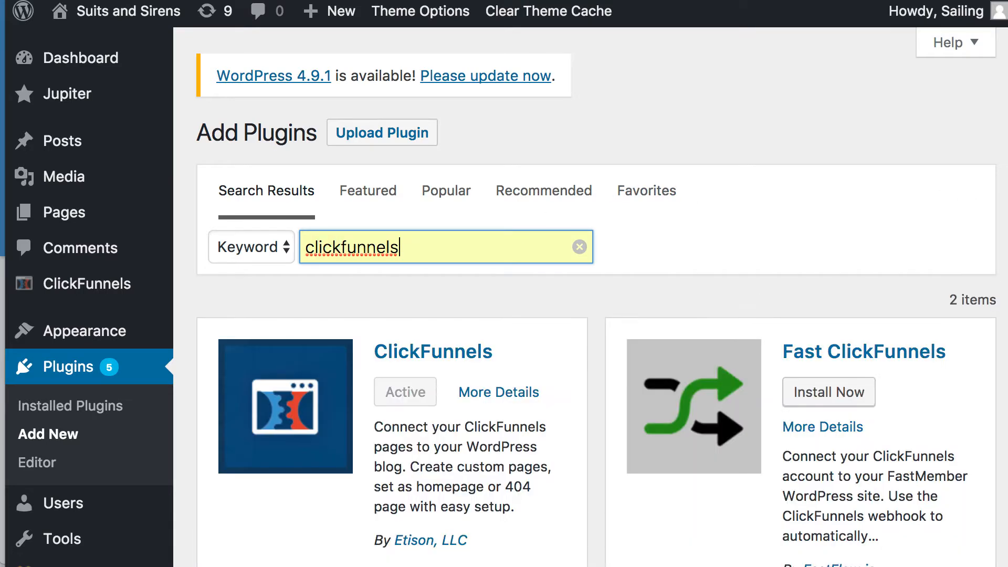
# - Open and read the ClickFunnels plugin details, then close them
pyautogui.scroll(-2, 387, 414)
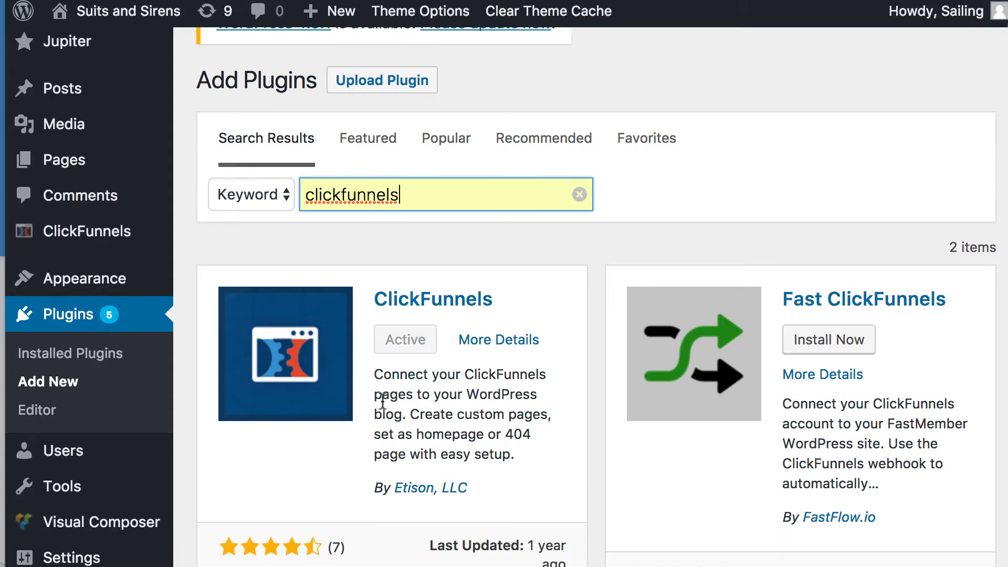
pyautogui.click(399, 298)
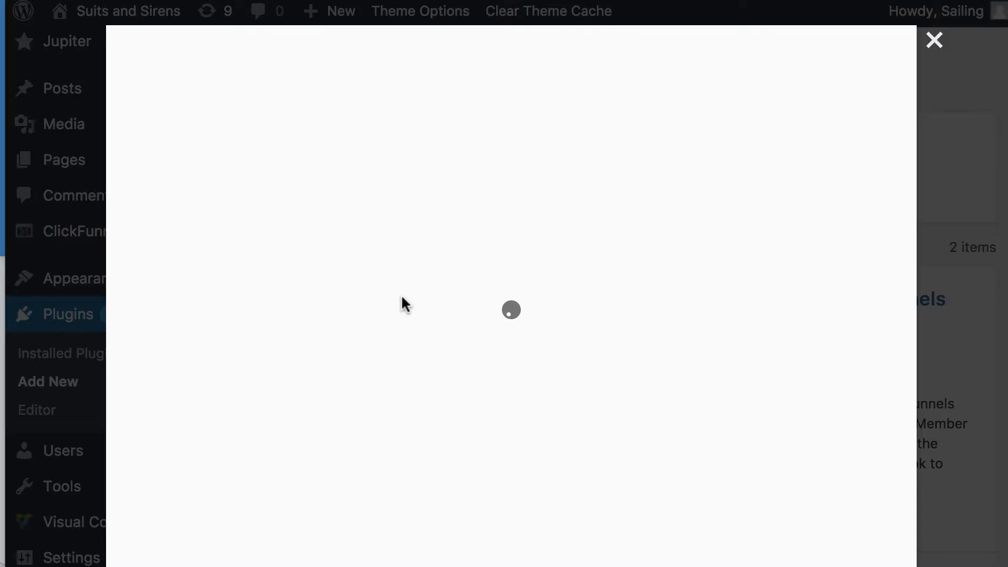
pyautogui.scroll(-15, 547, 373)
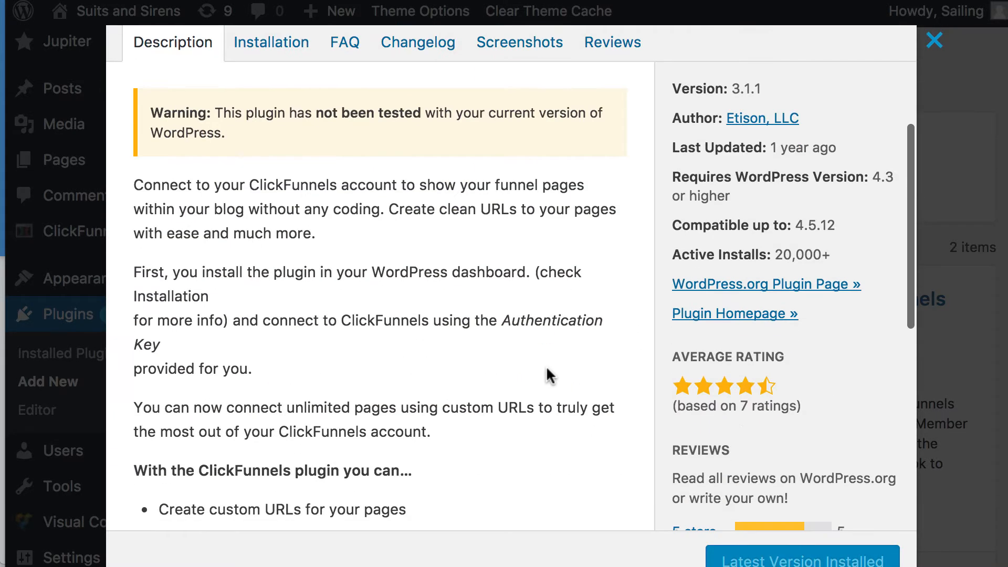
pyautogui.scroll(10, 547, 375)
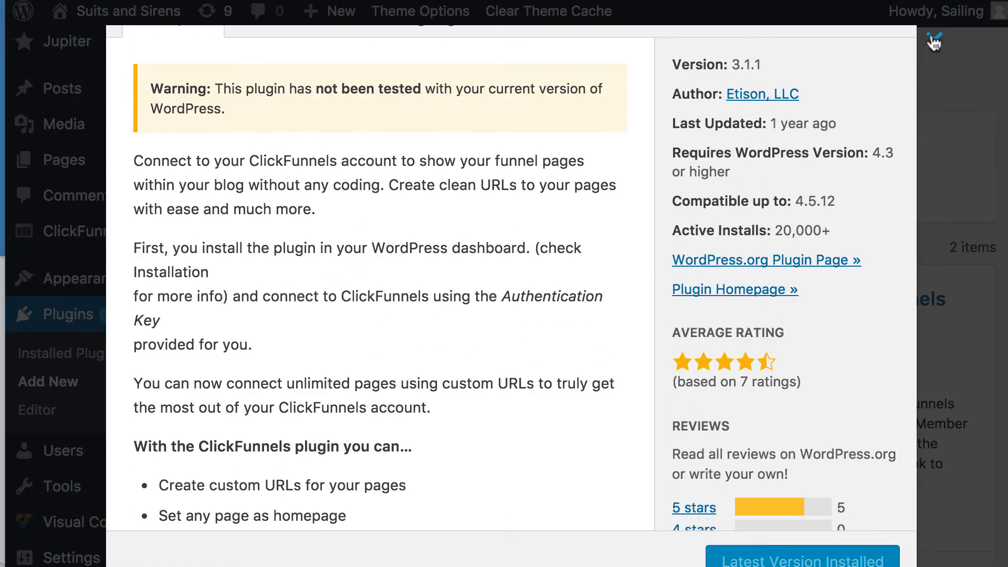
pyautogui.click(934, 40)
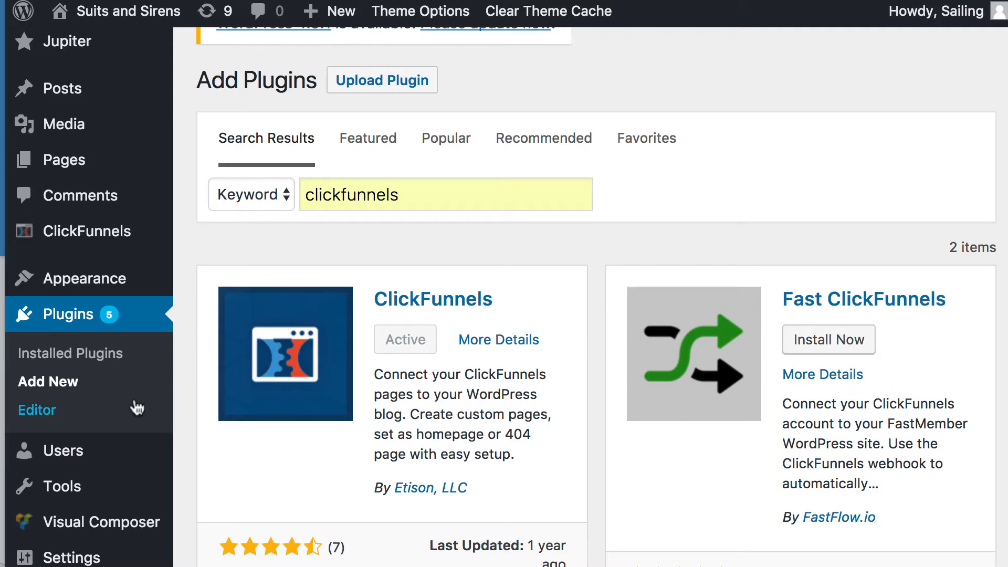
# - Open the ClickFunnels pages list in the dashboard
pyautogui.scroll(-3, 135, 405)
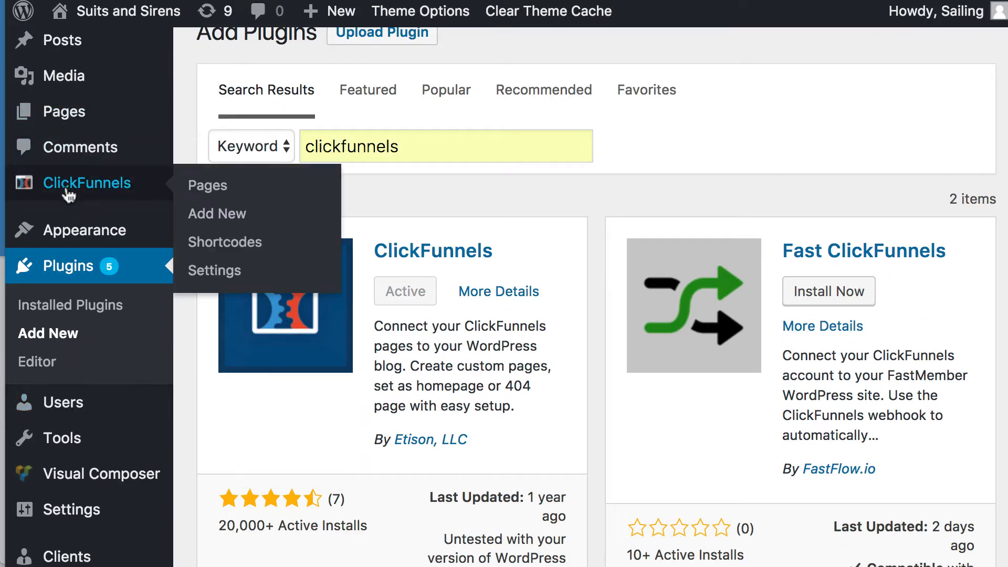
pyautogui.click(67, 83)
pyautogui.scroll(-10, 398, 423)
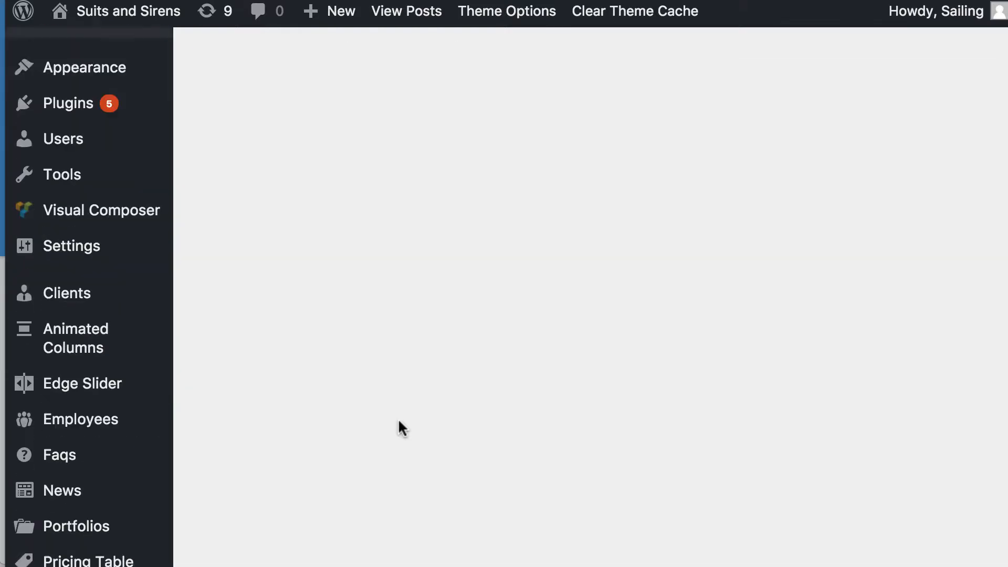
pyautogui.scroll(6, 398, 422)
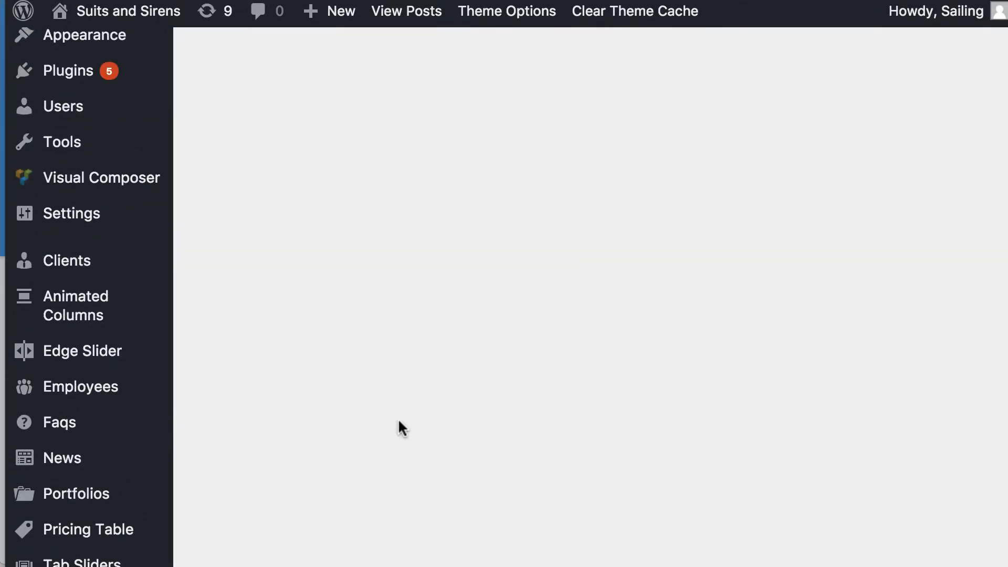
pyautogui.scroll(4, 398, 418)
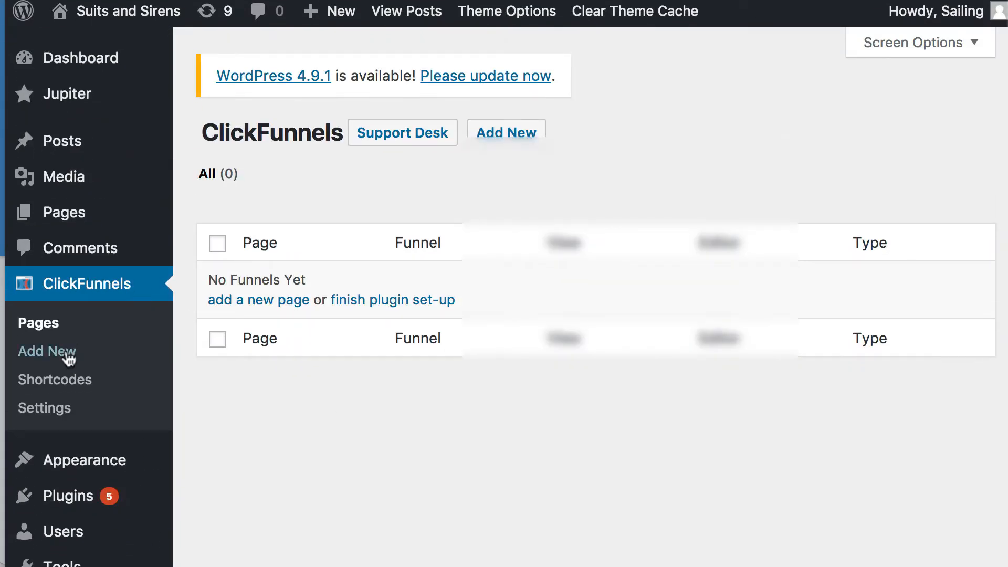
# - Browse the ClickFunnels plugin settings sections: API Connection, Compatibility Check and General Settings
pyautogui.click(56, 411)
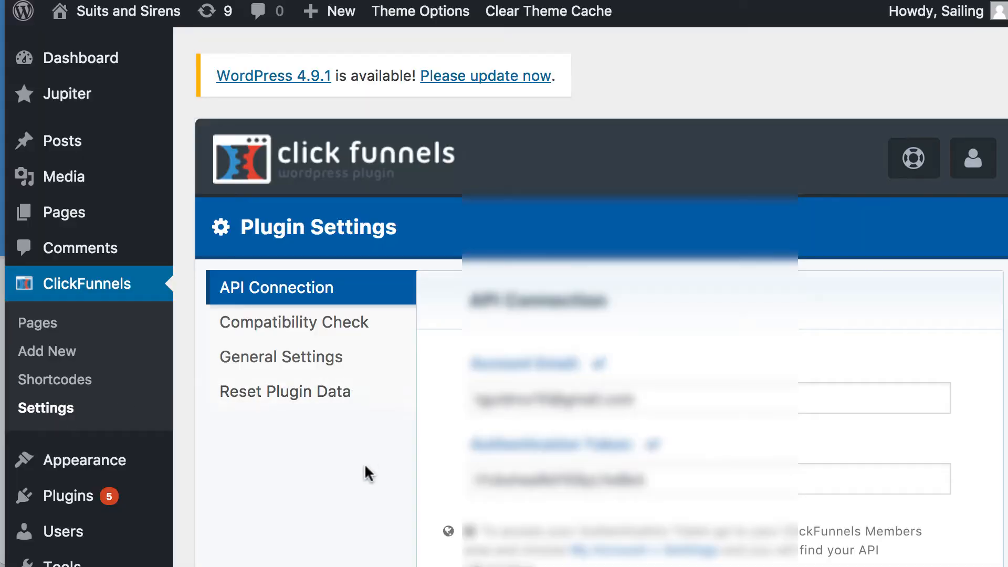
pyautogui.scroll(-5, 365, 470)
pyautogui.scroll(4, 373, 427)
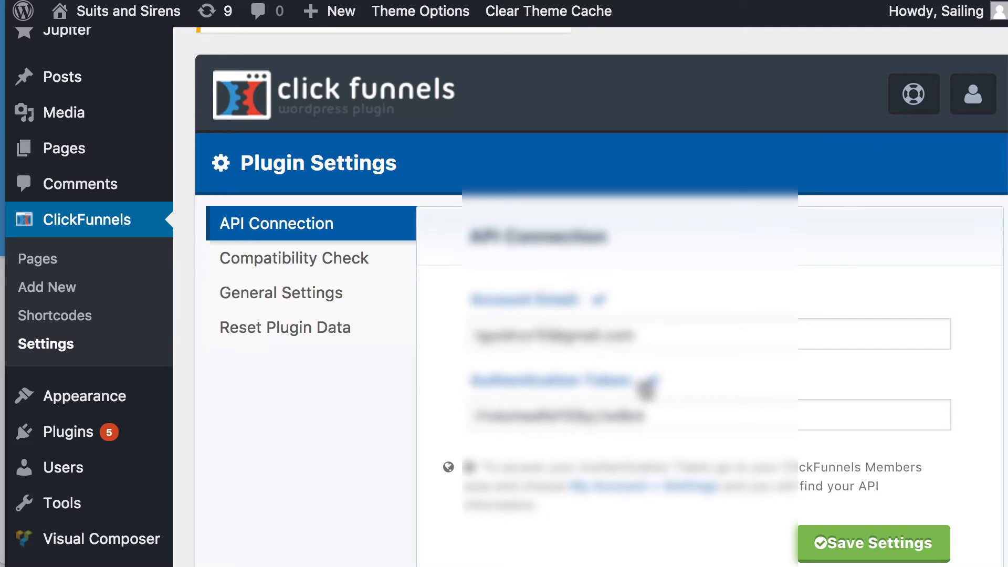
pyautogui.click(312, 261)
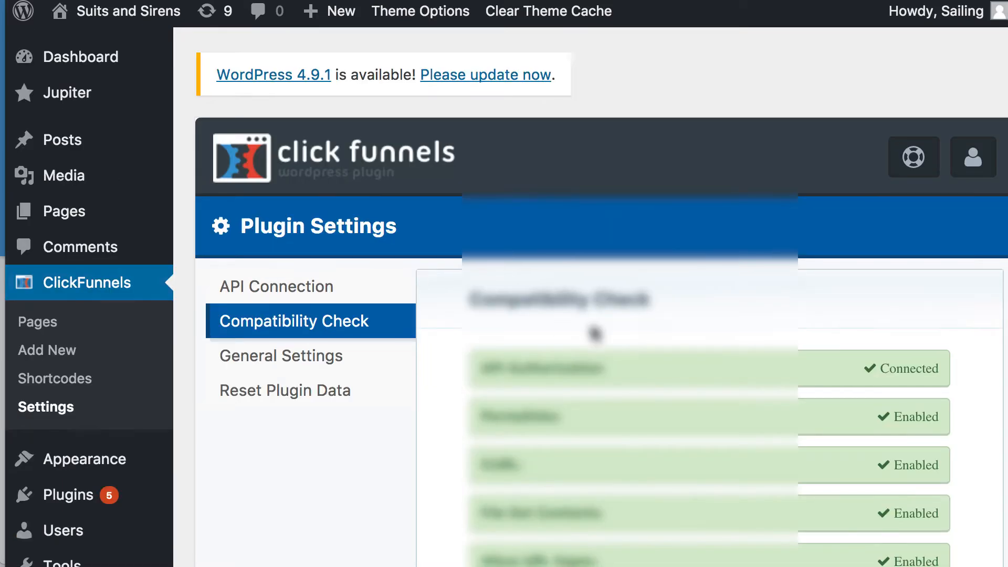
pyautogui.scroll(-4, 594, 334)
pyautogui.scroll(2, 578, 362)
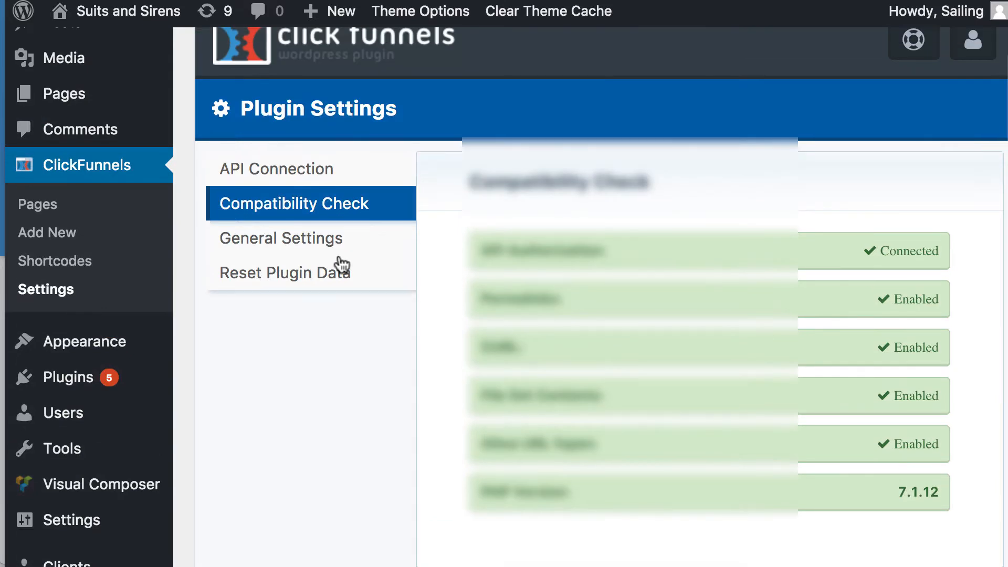
pyautogui.click(336, 239)
pyautogui.scroll(-3, 595, 400)
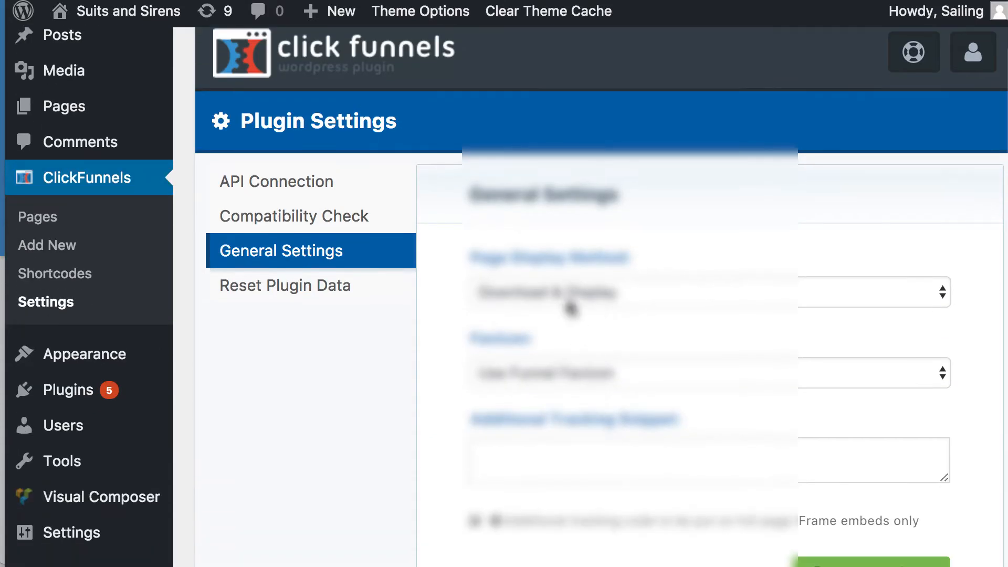
pyautogui.click(286, 228)
pyautogui.click(312, 290)
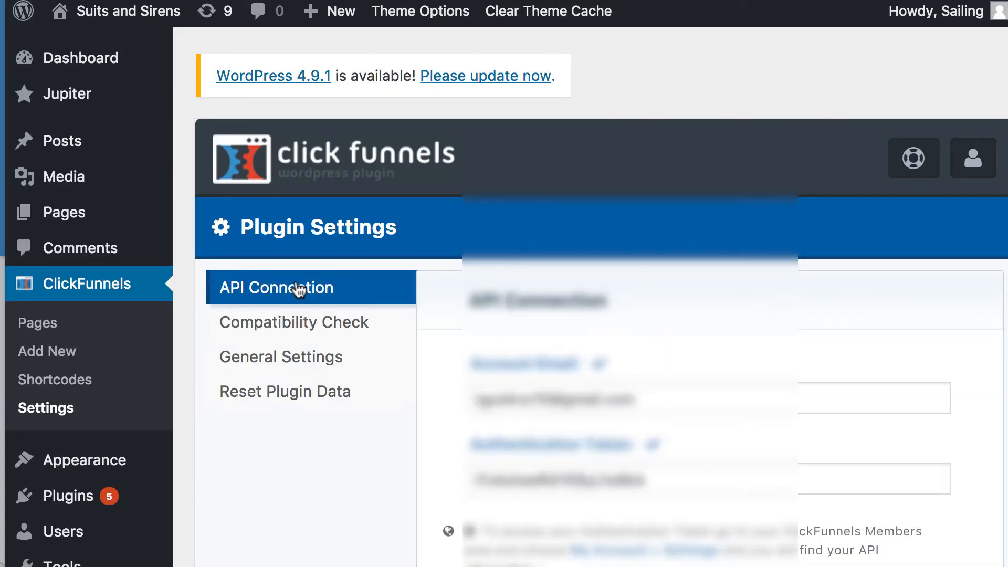
# - Browse the Shortcode Generator's Embed Code, ClickPop and ClickForms sections
pyautogui.click(37, 381)
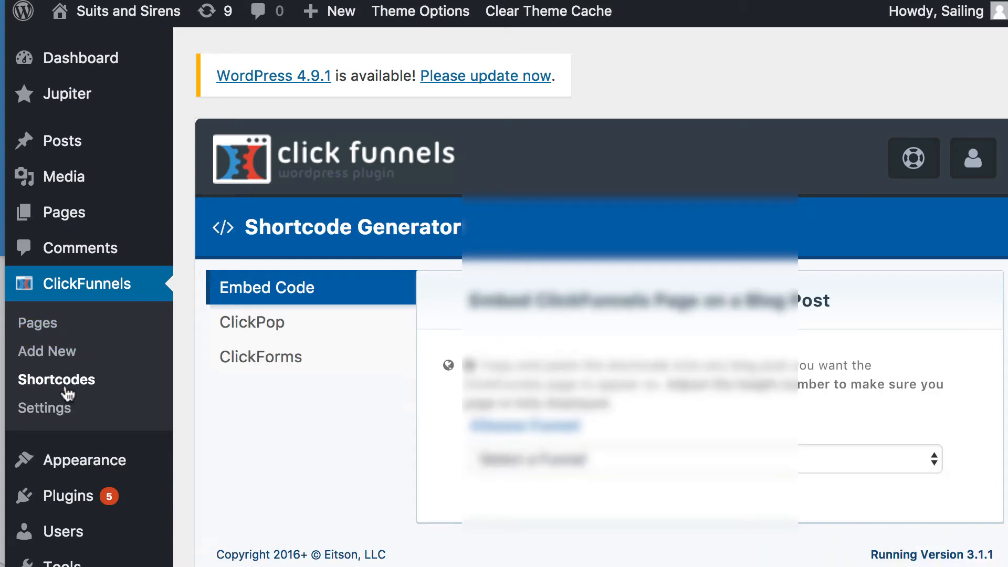
pyautogui.click(45, 353)
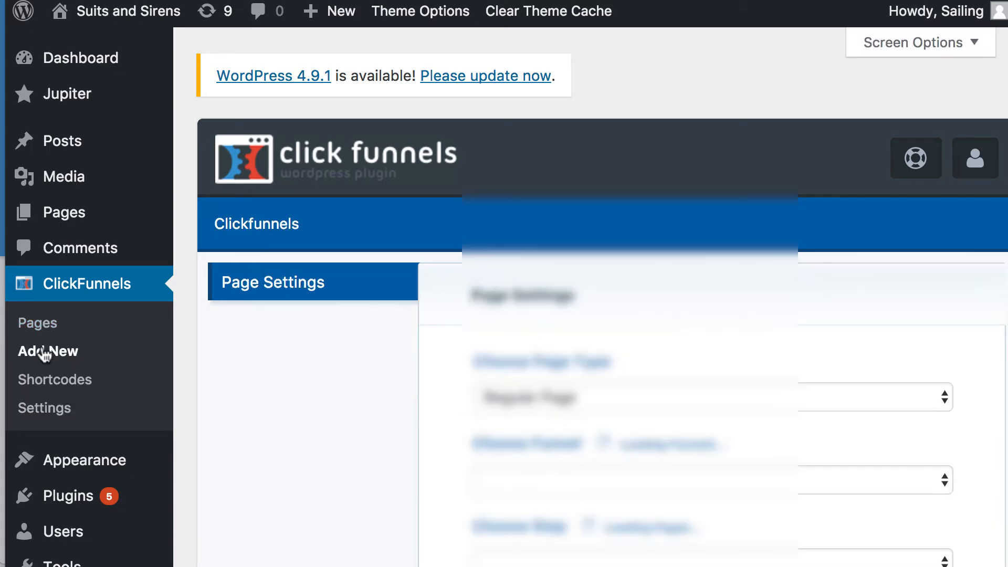
pyautogui.click(42, 379)
pyautogui.click(266, 324)
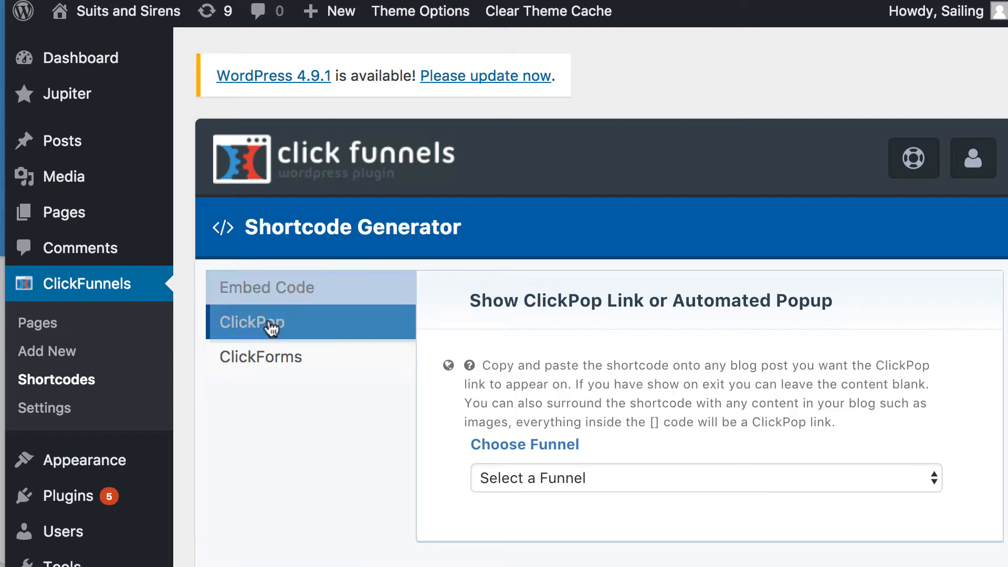
pyautogui.click(270, 355)
pyautogui.click(270, 297)
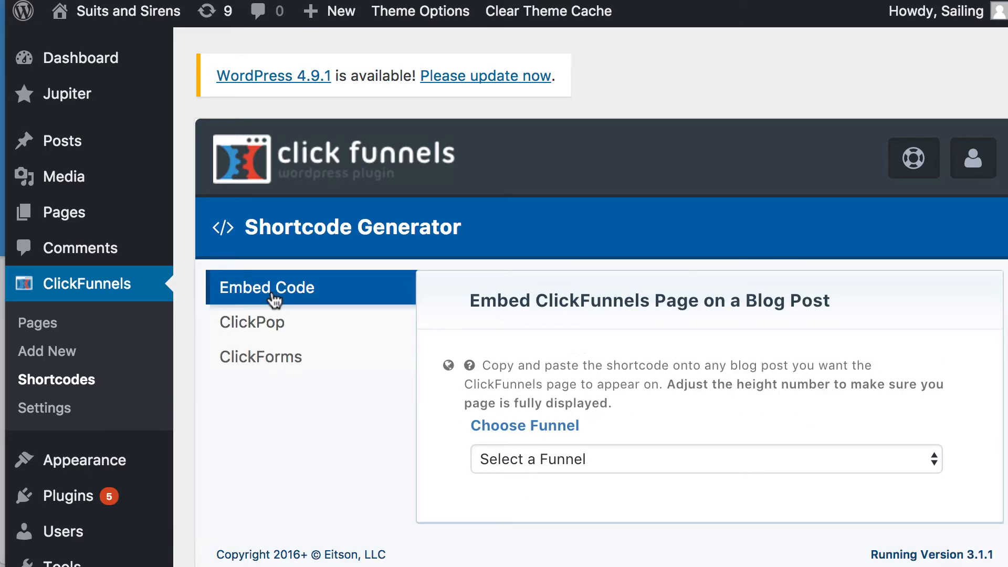
# - Look through the funnel list available for an embed code
pyautogui.click(612, 465)
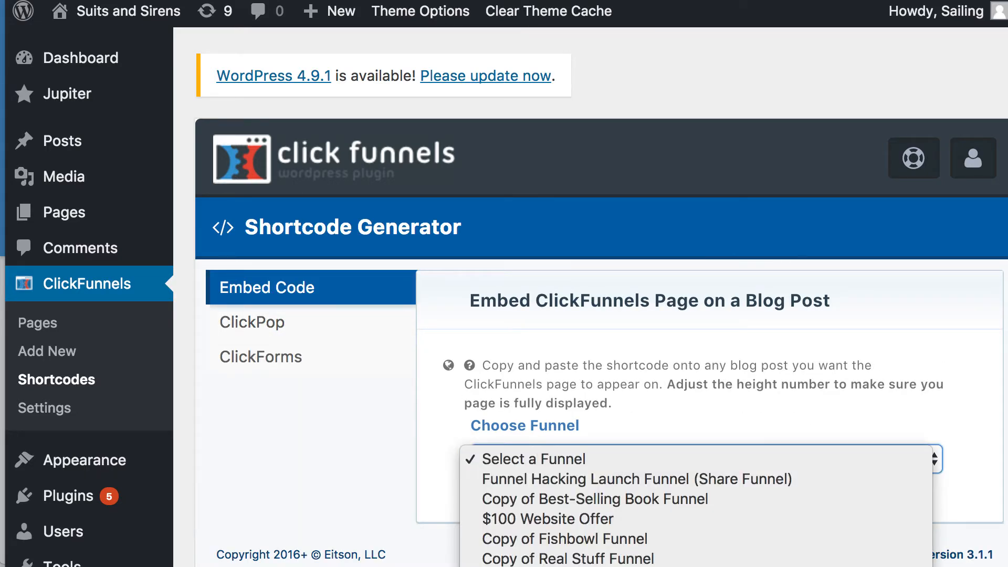
pyautogui.scroll(-10, 613, 468)
pyautogui.scroll(-15, 696, 284)
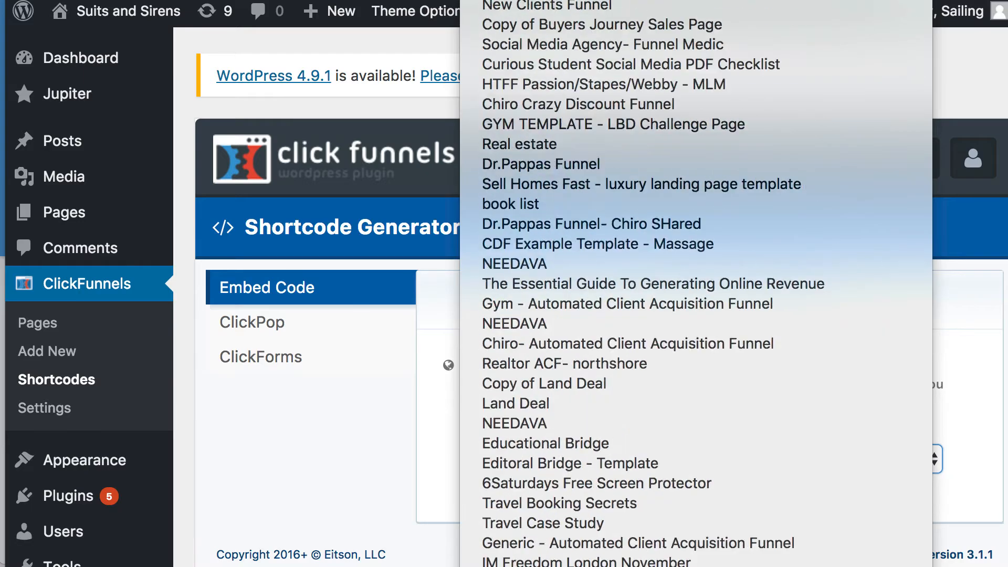
pyautogui.click(448, 492)
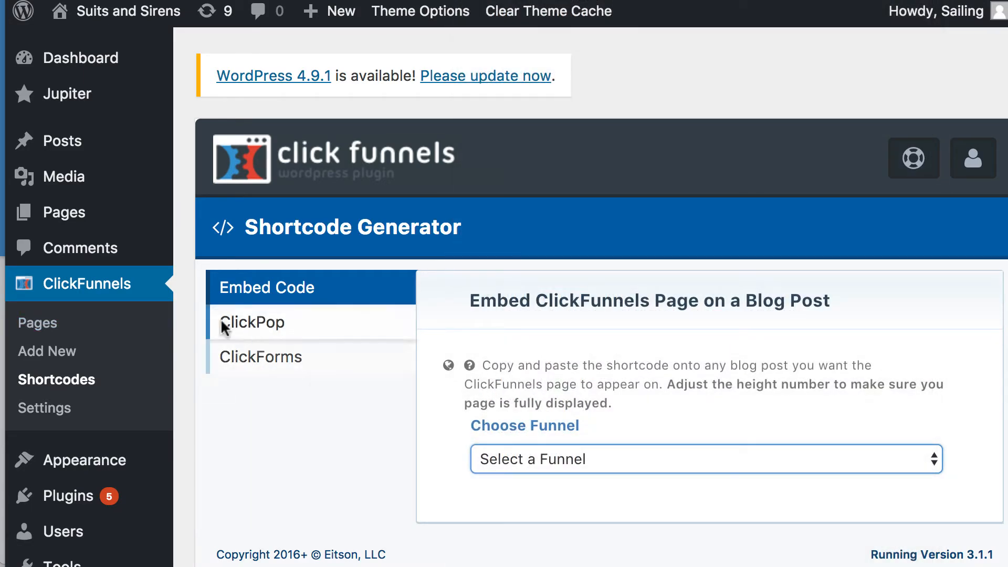
# - Start a new ClickFunnels page and try setting its page type to Home Page
pyautogui.click(71, 352)
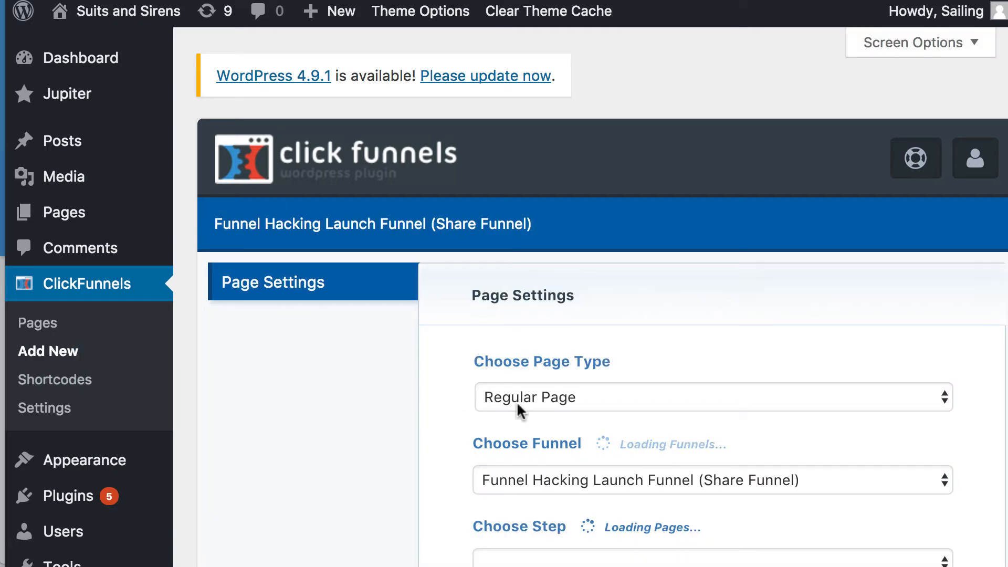
pyautogui.scroll(-5, 540, 400)
pyautogui.scroll(3, 543, 412)
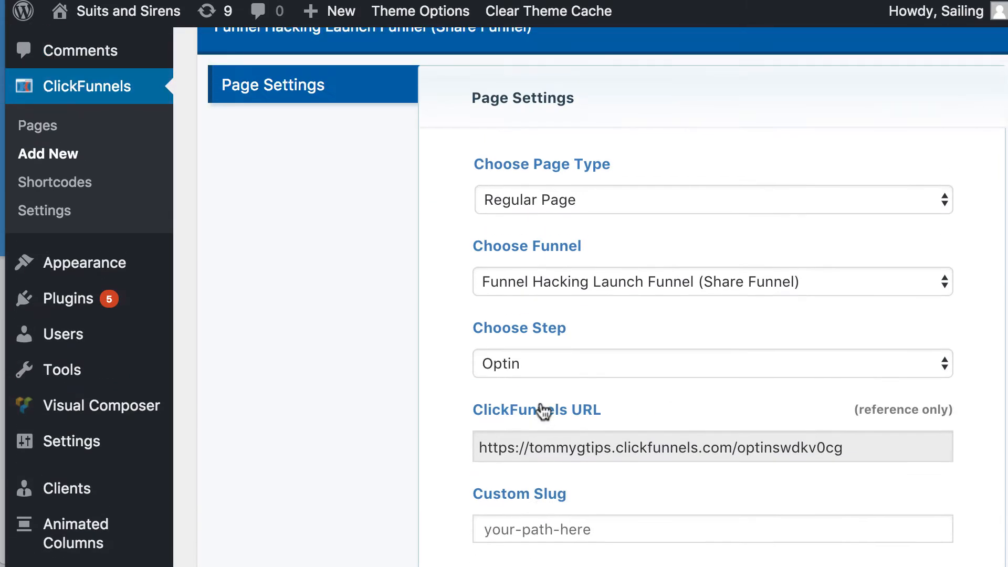
pyautogui.click(531, 200)
pyautogui.click(564, 219)
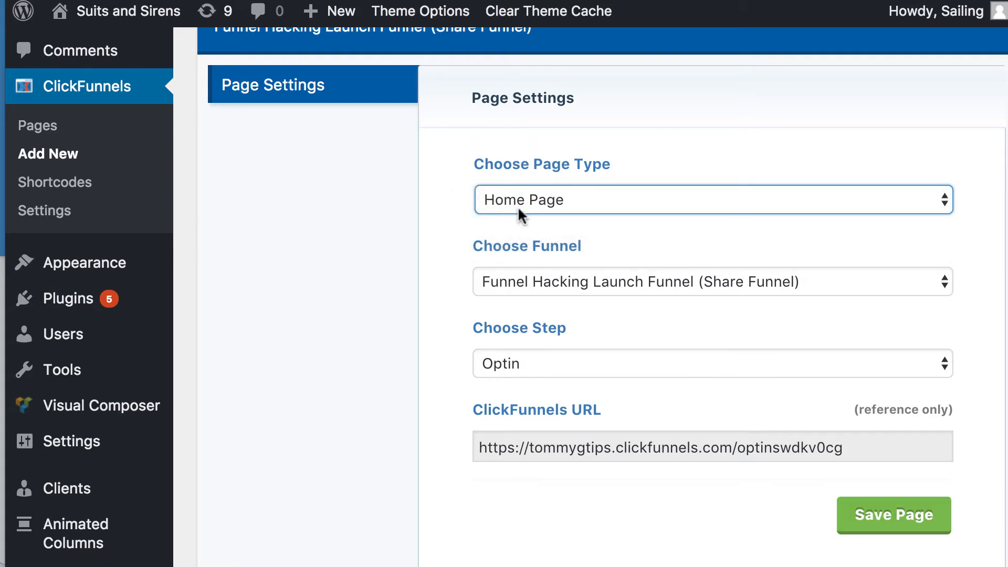
pyautogui.click(548, 278)
pyautogui.click(611, 205)
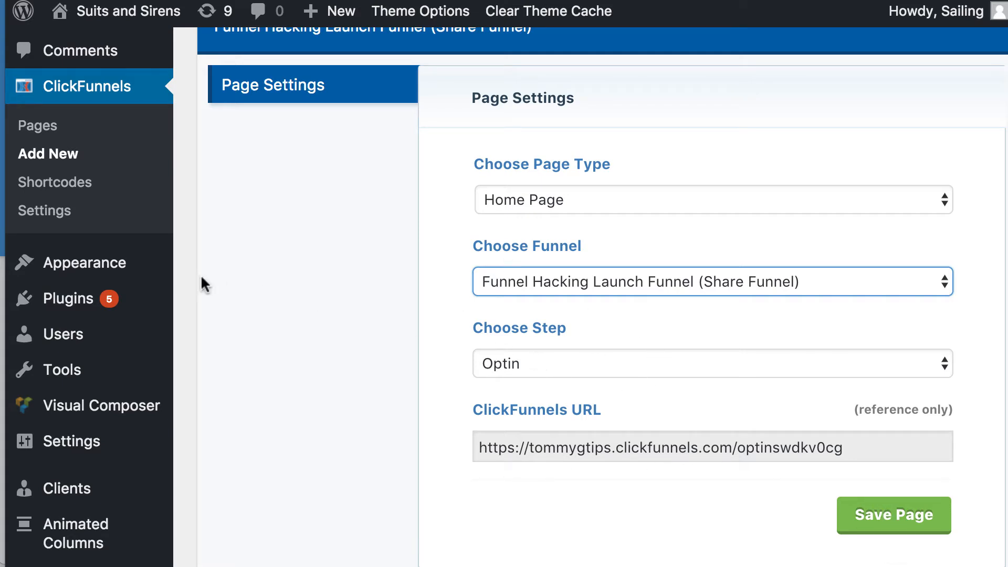
# - Restart the new ClickFunnels page and choose Regular Page as its page type
pyautogui.click(56, 155)
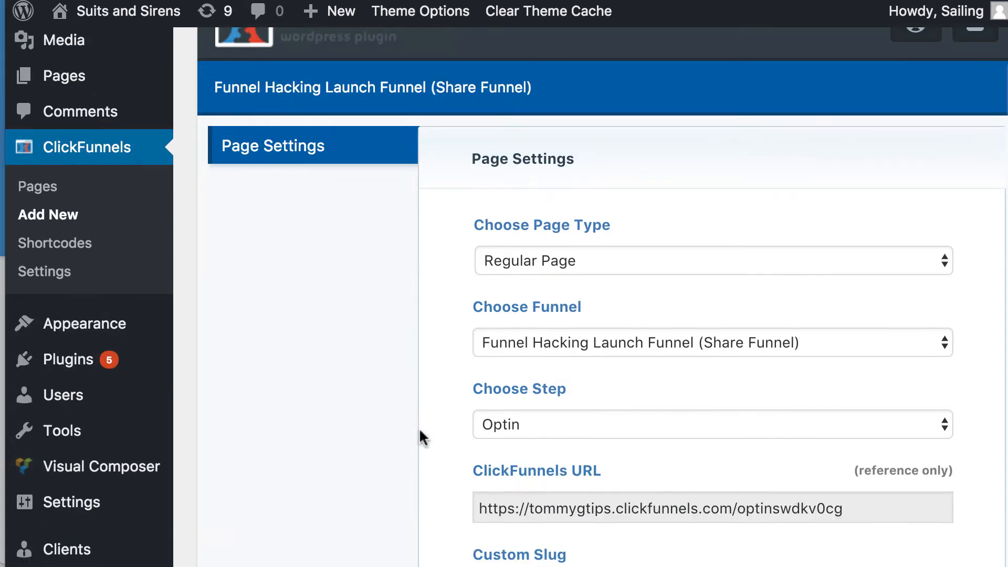
pyautogui.click(42, 192)
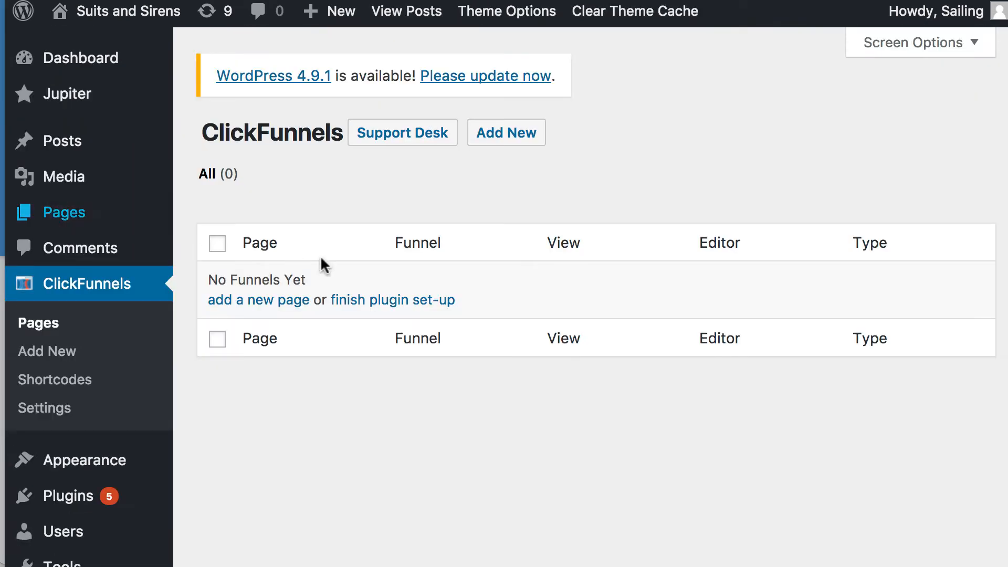
pyautogui.click(508, 134)
pyautogui.scroll(-3, 758, 371)
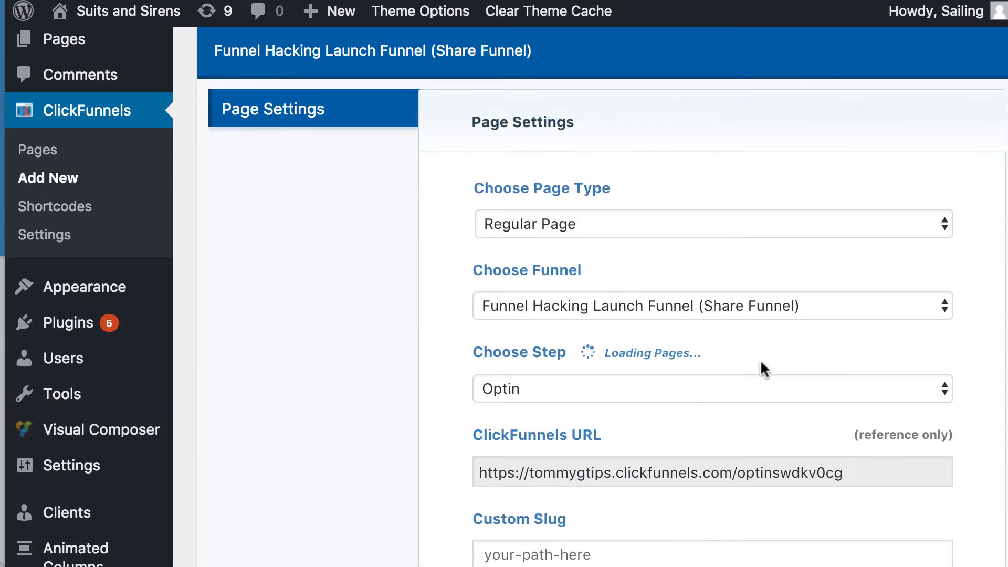
pyautogui.click(560, 223)
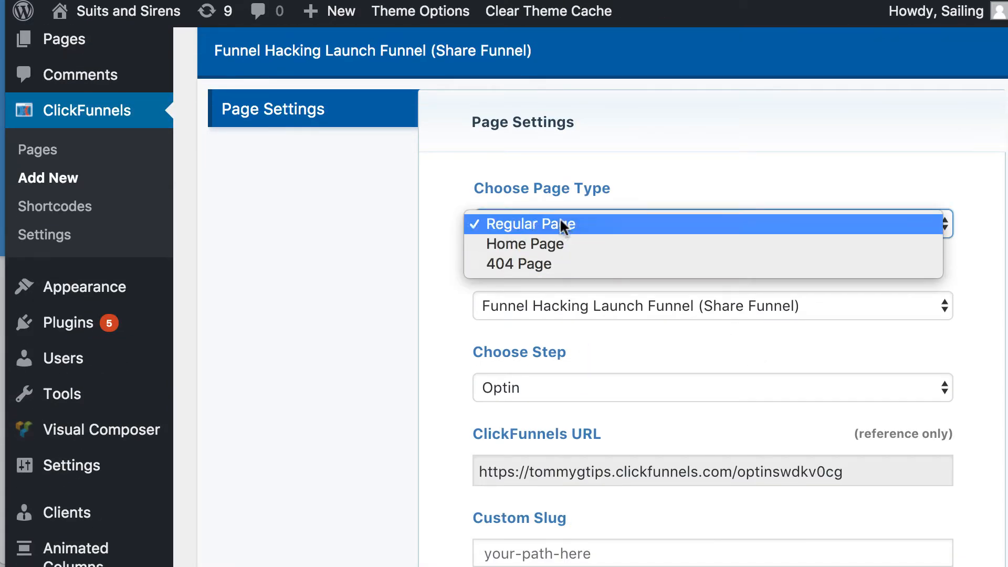
pyautogui.click(554, 222)
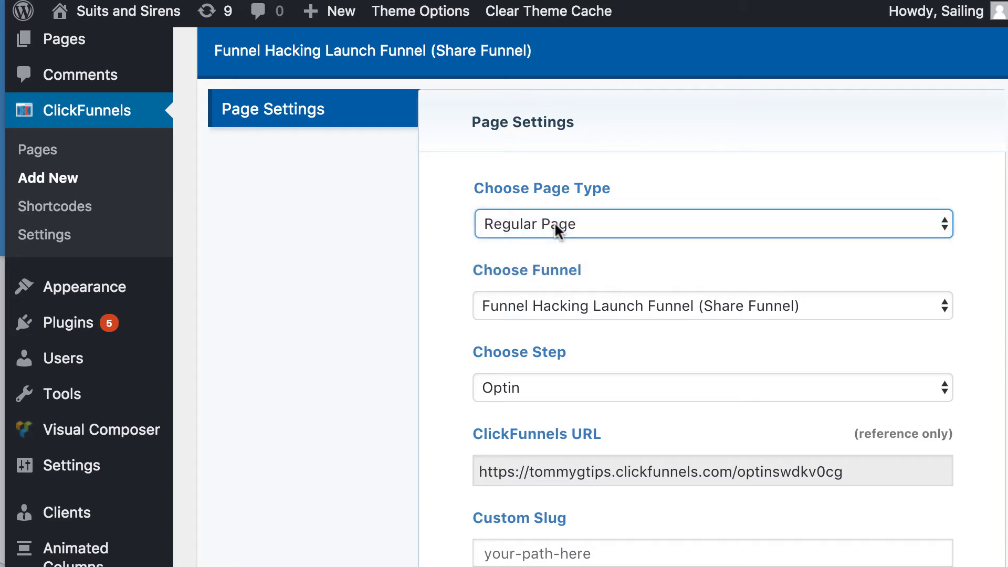
# - Link the new page to the $100 Website Offer funnel and choose Page #1 as its step
pyautogui.click(579, 310)
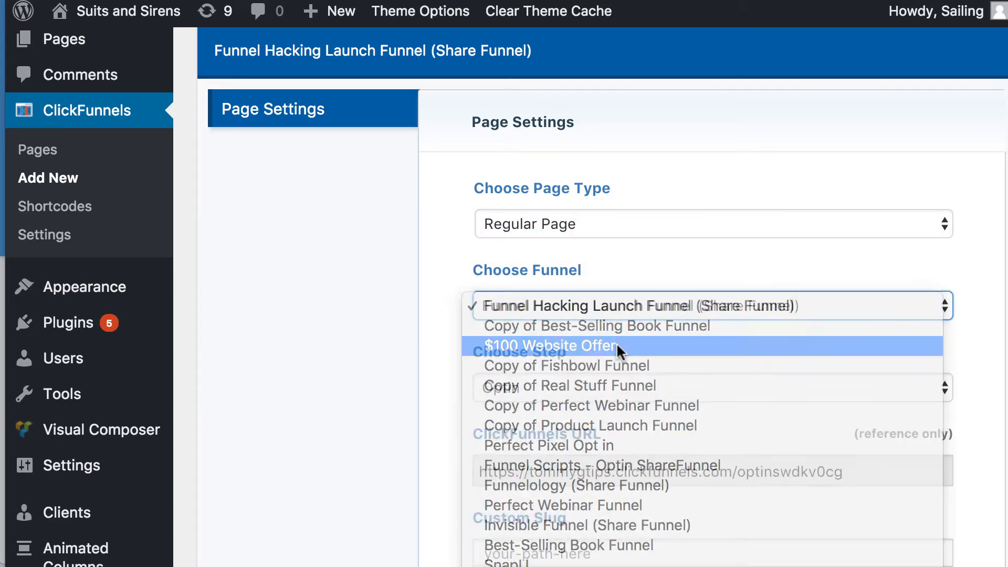
pyautogui.click(617, 346)
pyautogui.click(567, 309)
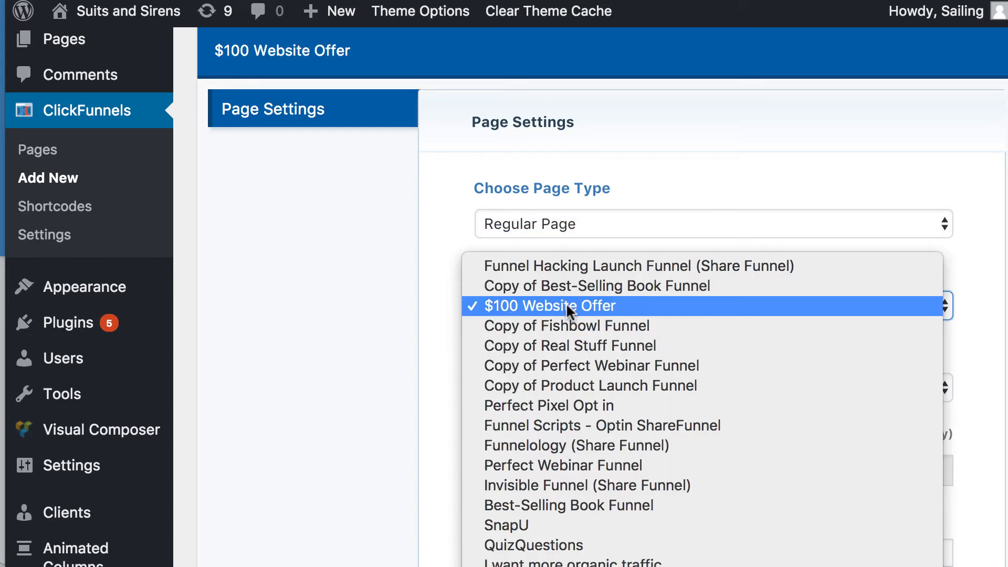
pyautogui.click(567, 309)
pyautogui.click(540, 387)
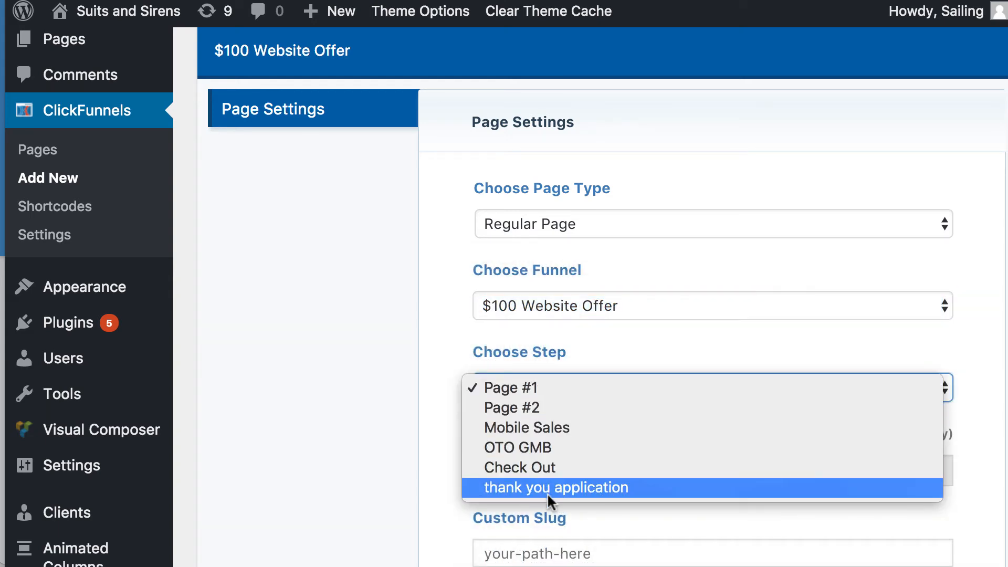
pyautogui.click(539, 390)
# - Set the custom slug to 100offer and save the ClickFunnels page
pyautogui.scroll(-3, 608, 430)
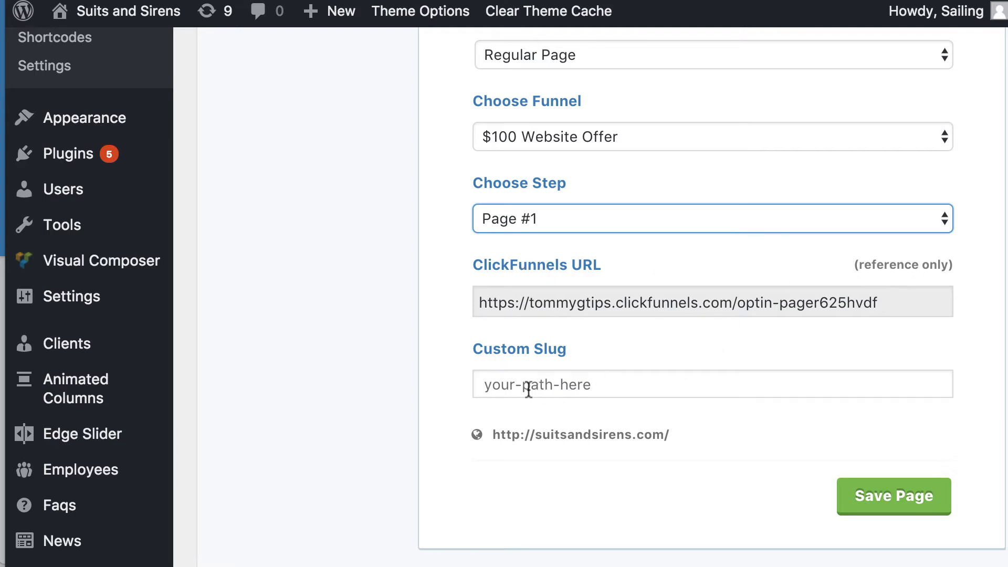
pyautogui.click(563, 383)
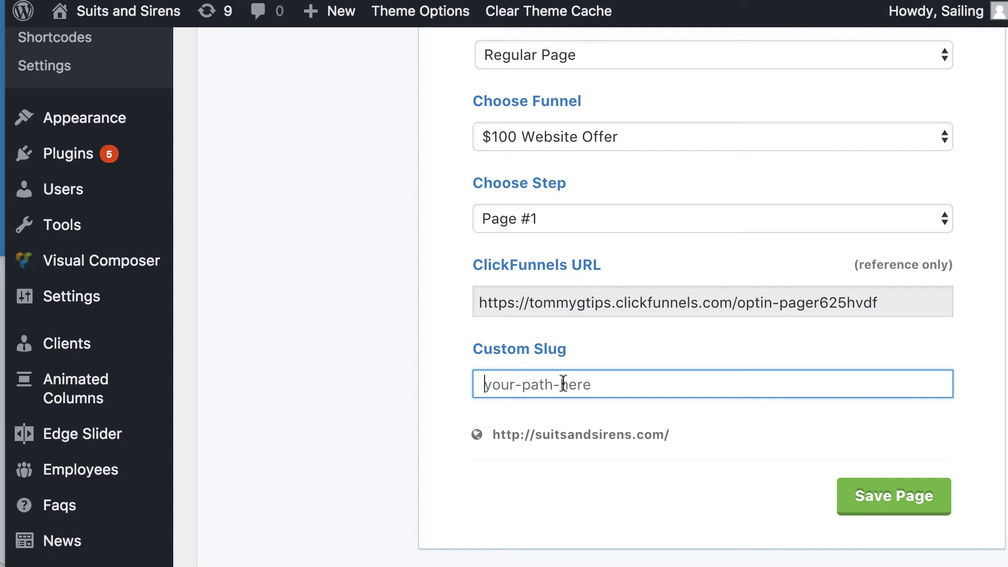
pyautogui.write('1-')
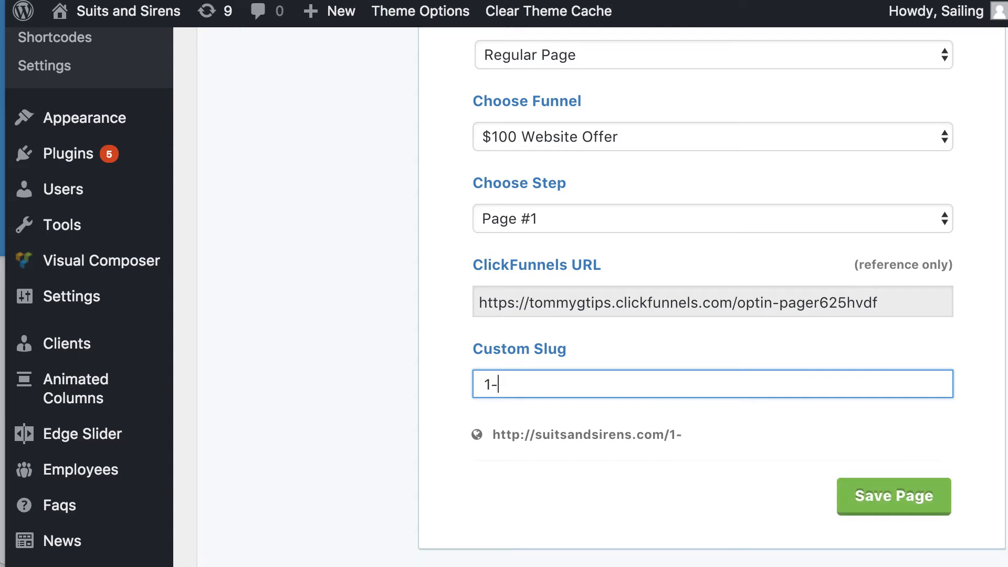
pyautogui.press('BackSpace')
pyautogui.press('BackSpace')
pyautogui.write('100offer')
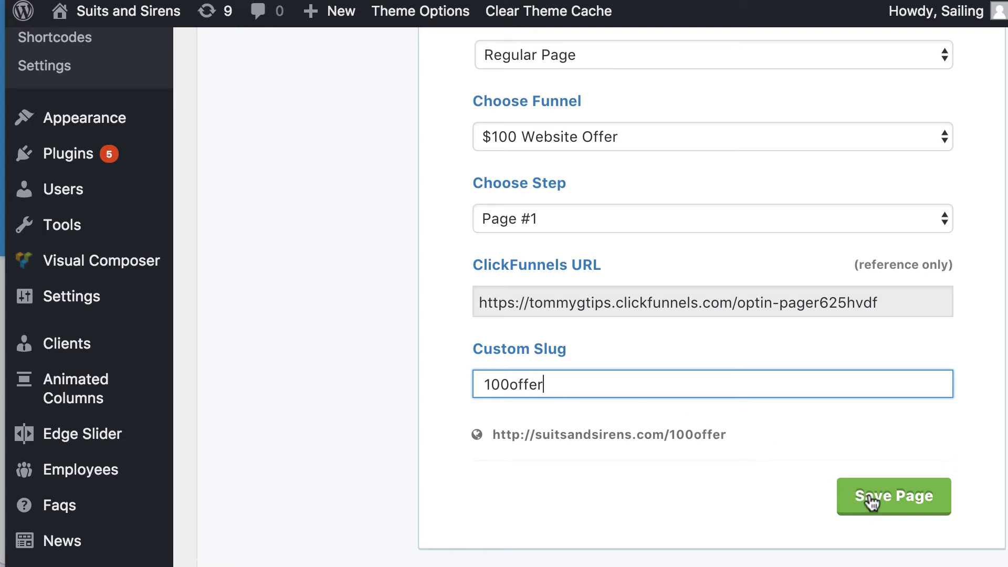
pyautogui.click(871, 500)
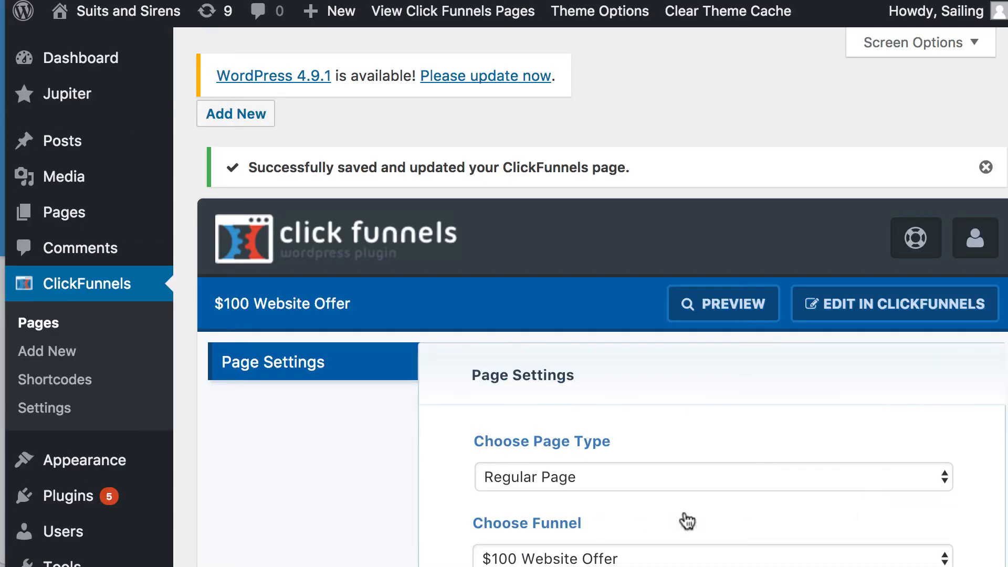
# - Copy the saved page's site URL and open it in a new browser tab
pyautogui.scroll(-10, 686, 522)
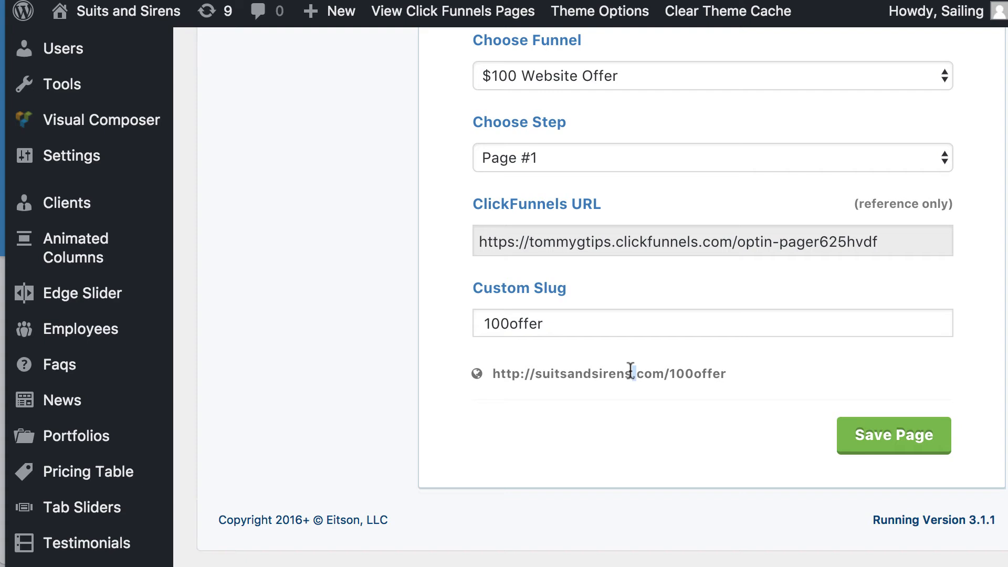
pyautogui.tripleClick(631, 372)
pyautogui.rightClick(631, 372)
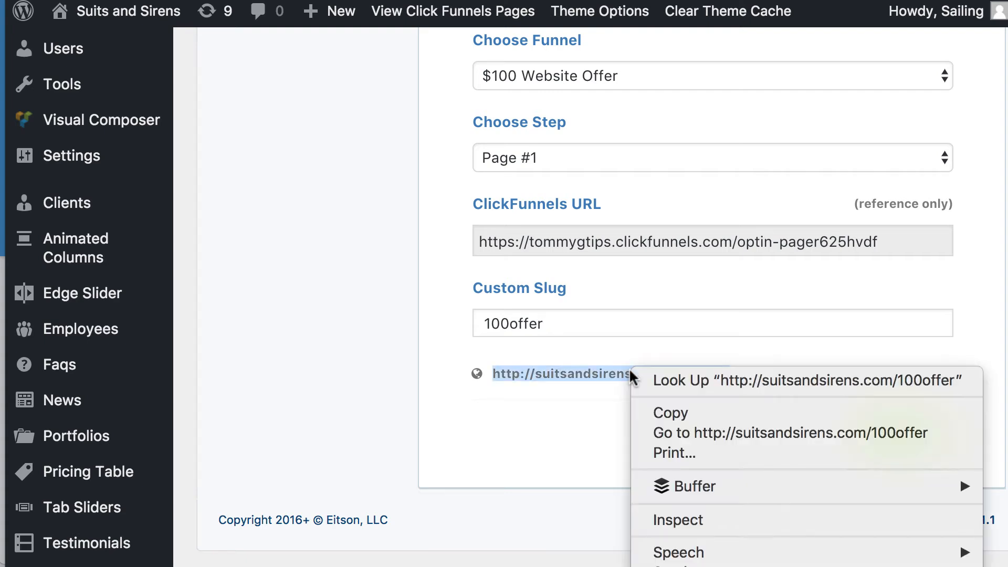
pyautogui.click(657, 412)
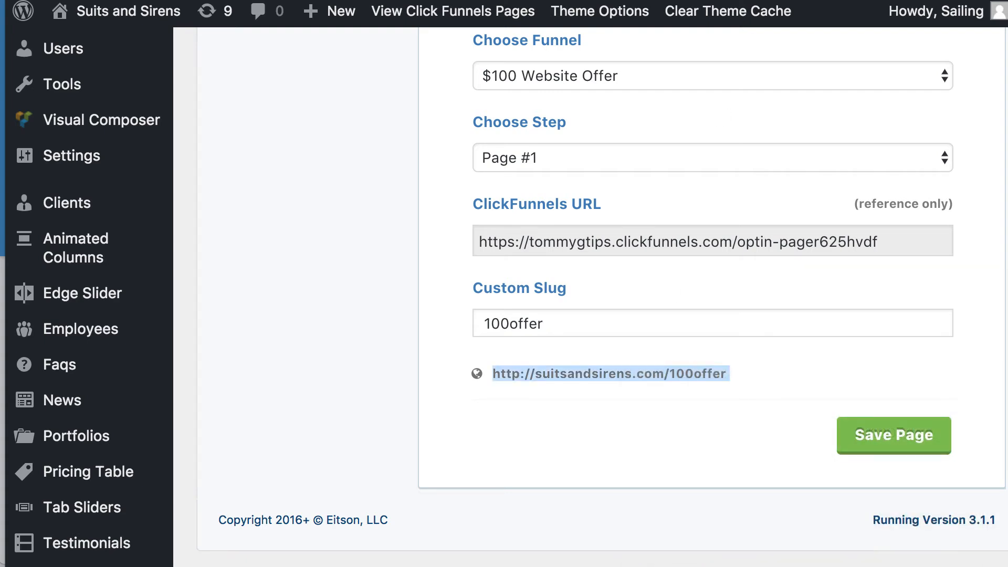
pyautogui.press('super+t')
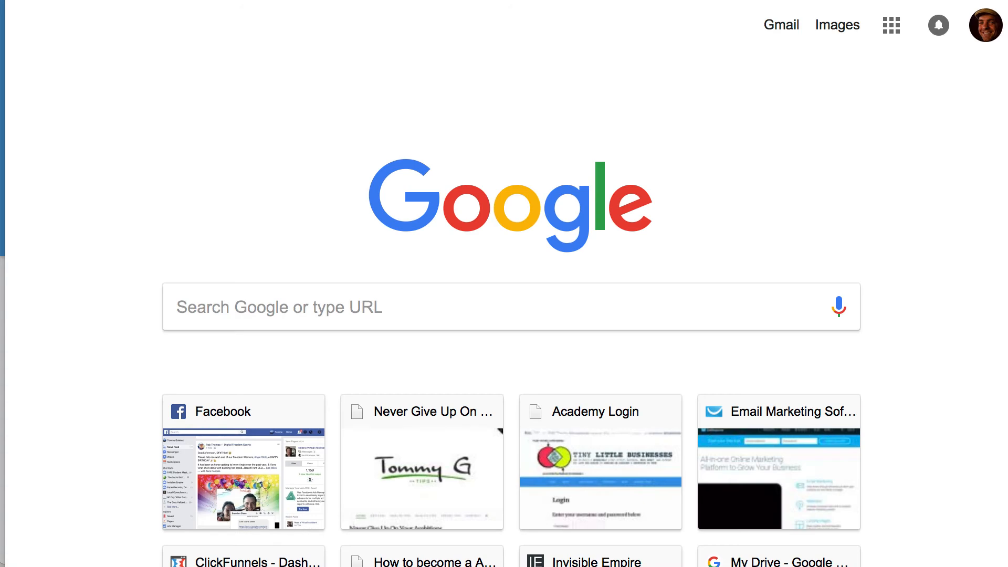
pyautogui.press('super+v')
pyautogui.press('Return')
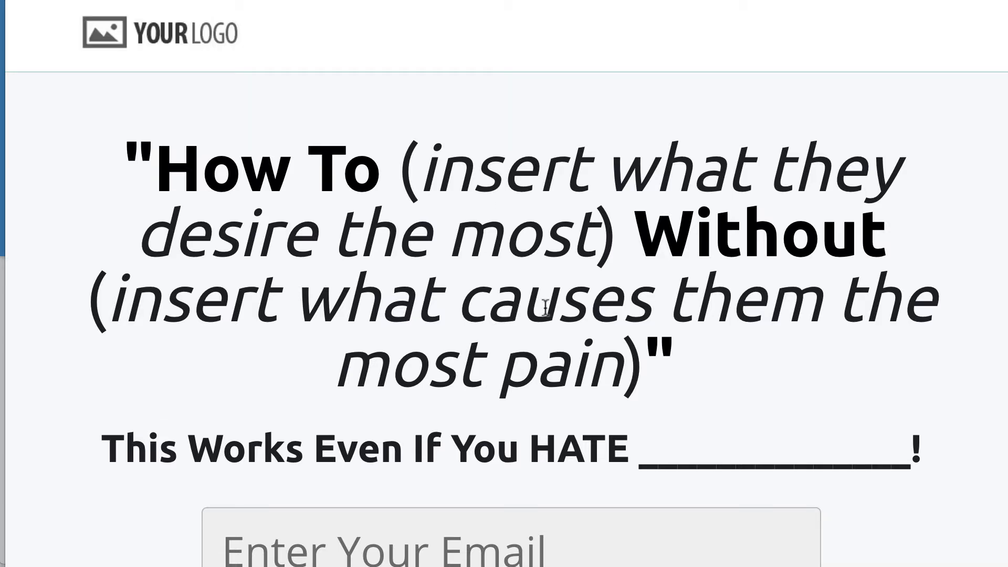
# - Scroll through the published 100offer page to review its content
pyautogui.scroll(-8, 545, 307)
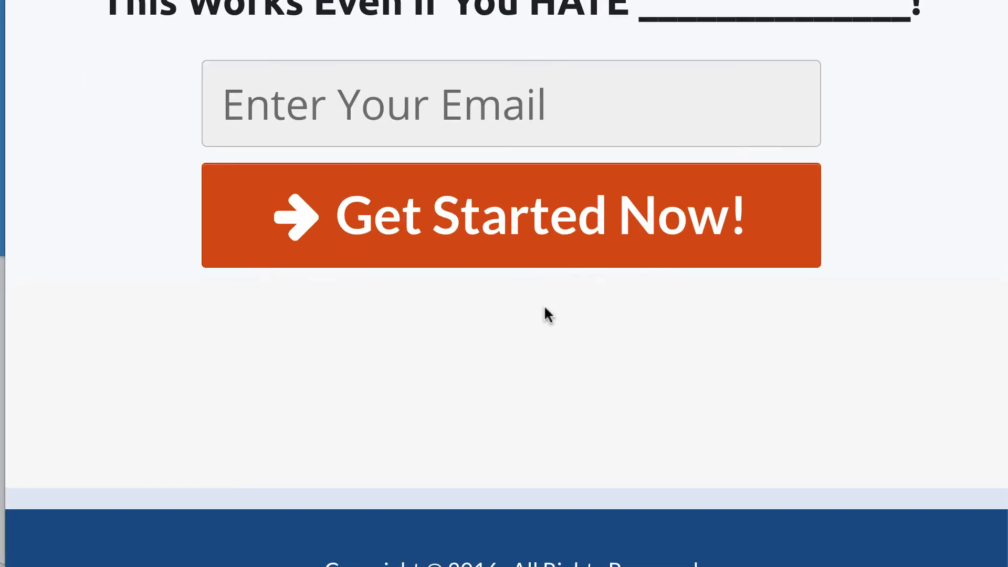
pyautogui.scroll(6, 546, 307)
pyautogui.scroll(3, 545, 306)
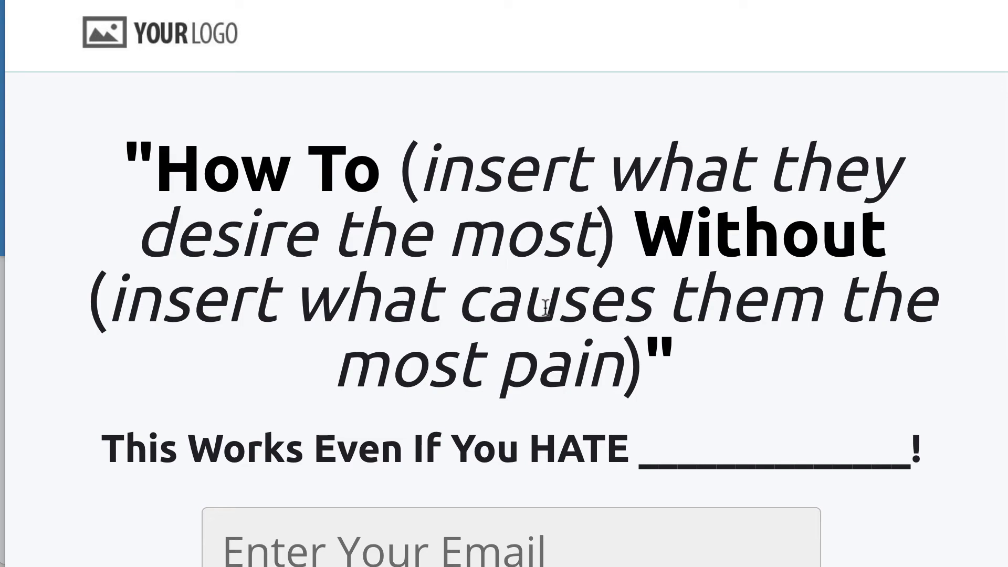
pyautogui.scroll(-7, 421, 305)
pyautogui.scroll(7, 418, 302)
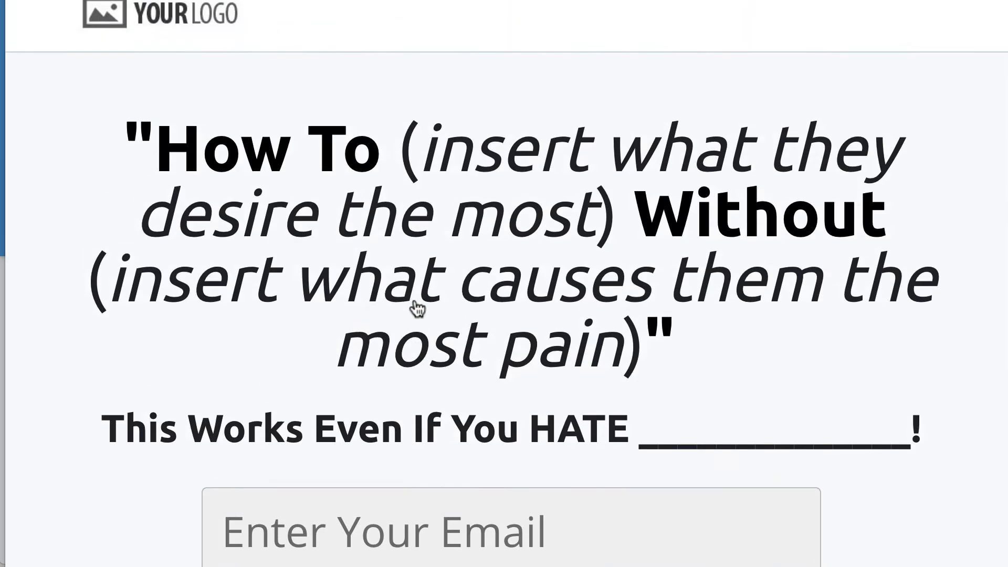
pyautogui.scroll(-3, 417, 307)
pyautogui.scroll(3, 419, 307)
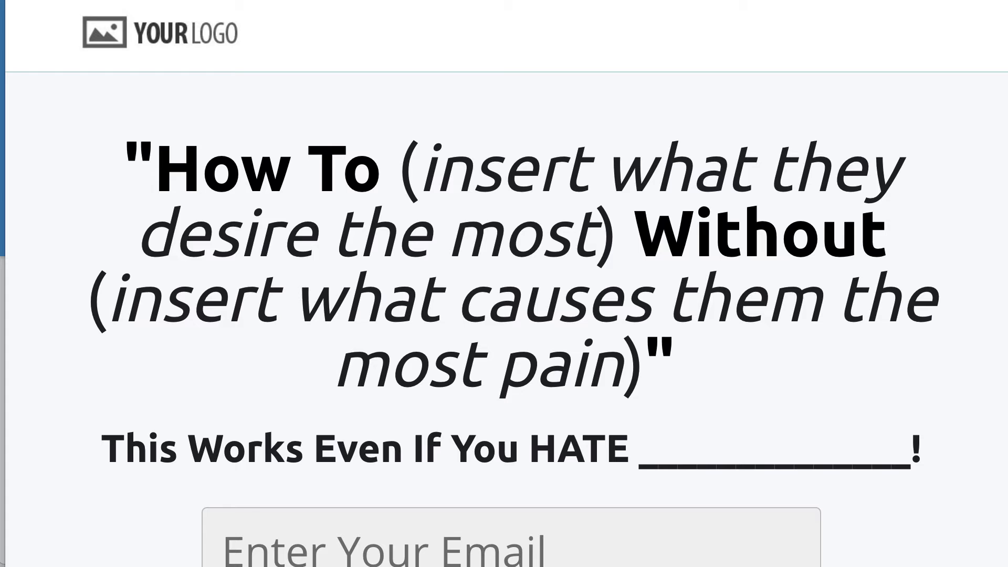
# - Return to the WordPress tab and open the list of ClickFunnels pages
pyautogui.hotkey('ctrl', 'shift', 'Tab')
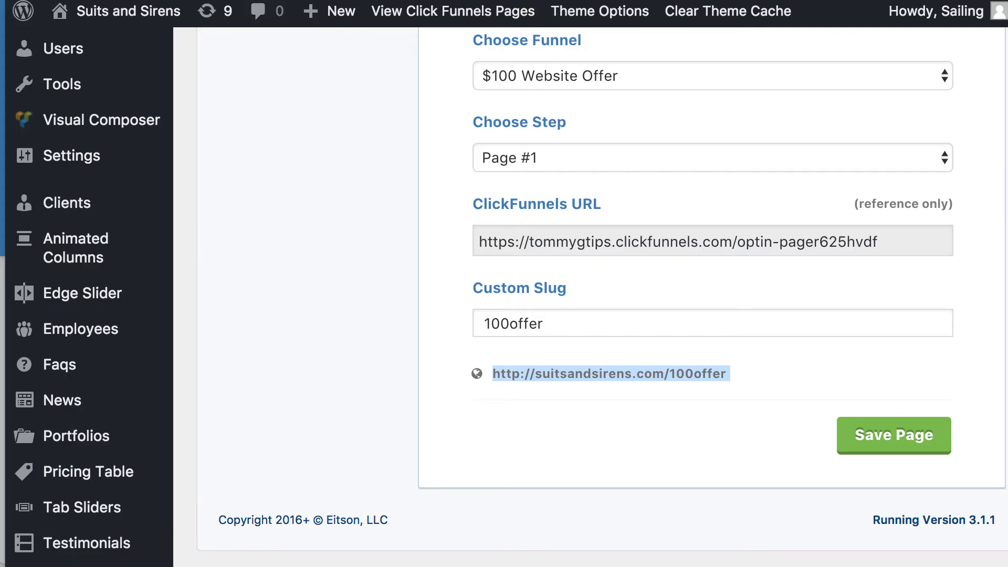
pyautogui.click(344, 208)
pyautogui.scroll(10, 344, 208)
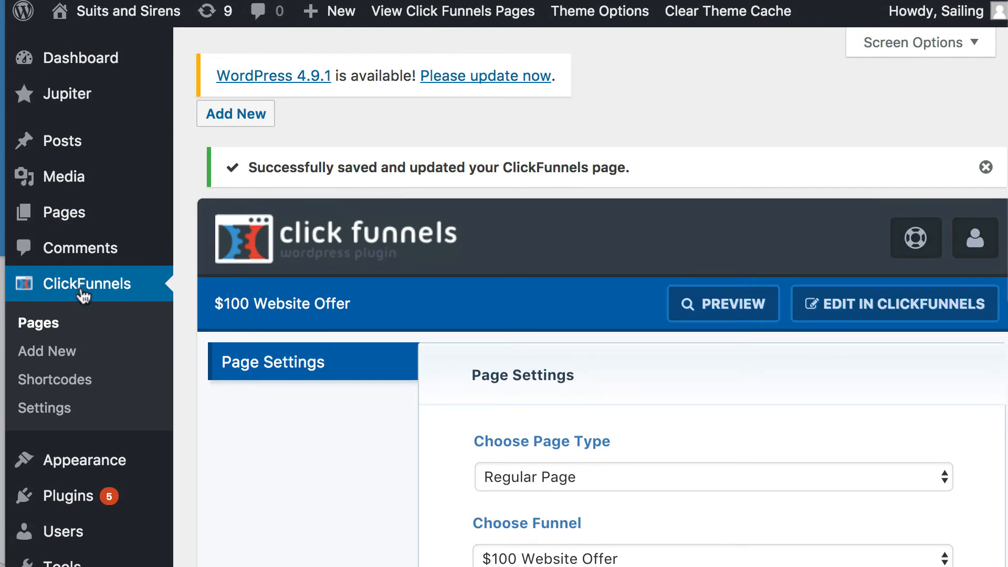
pyautogui.scroll(-3, 553, 505)
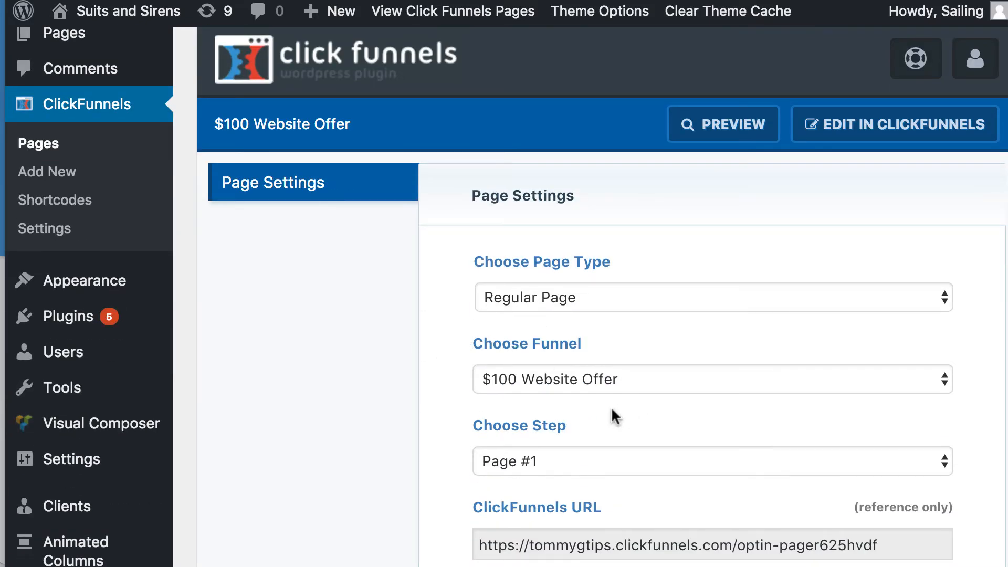
pyautogui.scroll(-1, 609, 409)
pyautogui.scroll(-1, 352, 218)
pyautogui.scroll(3, 352, 221)
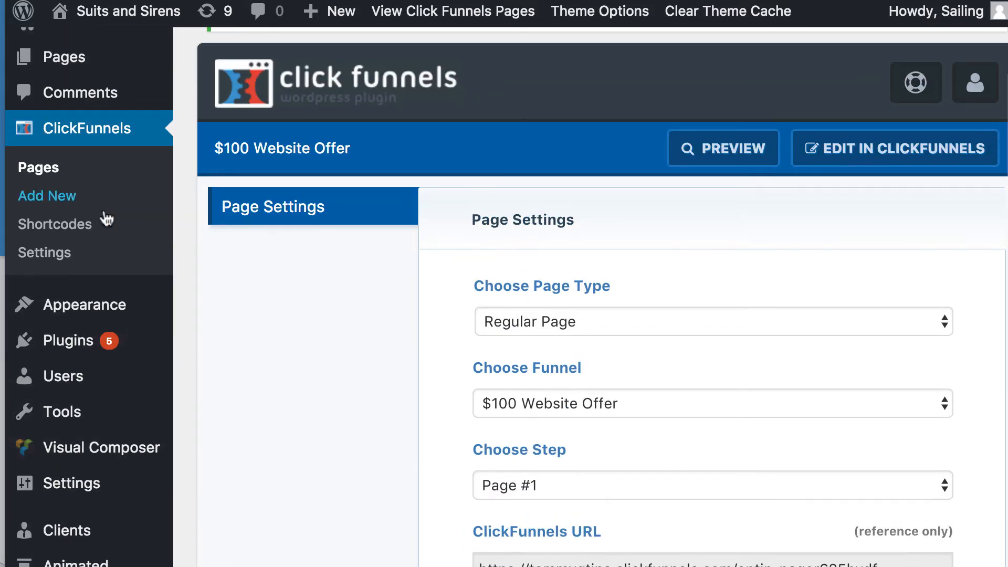
pyautogui.click(46, 173)
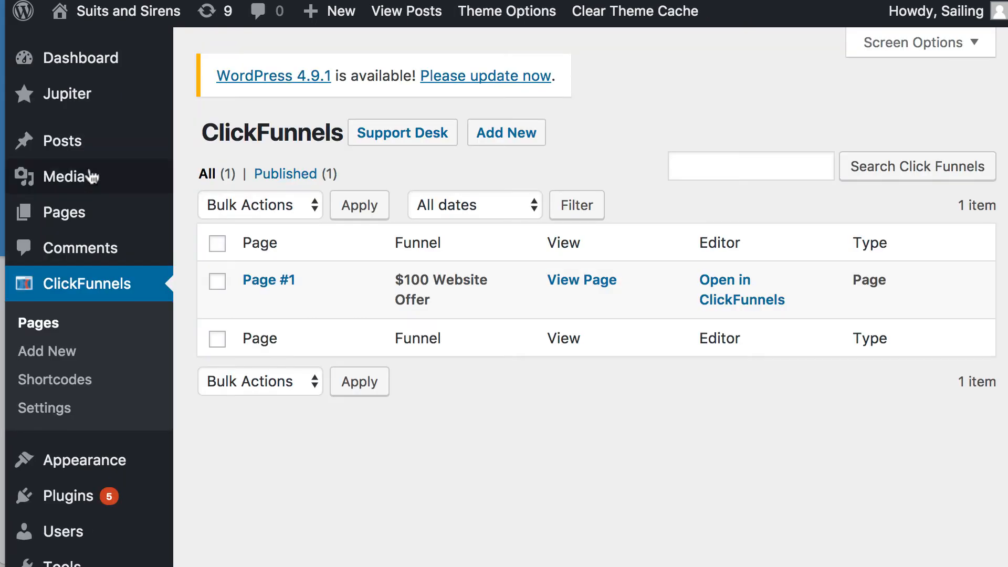
pyautogui.click(520, 137)
pyautogui.scroll(-9, 547, 464)
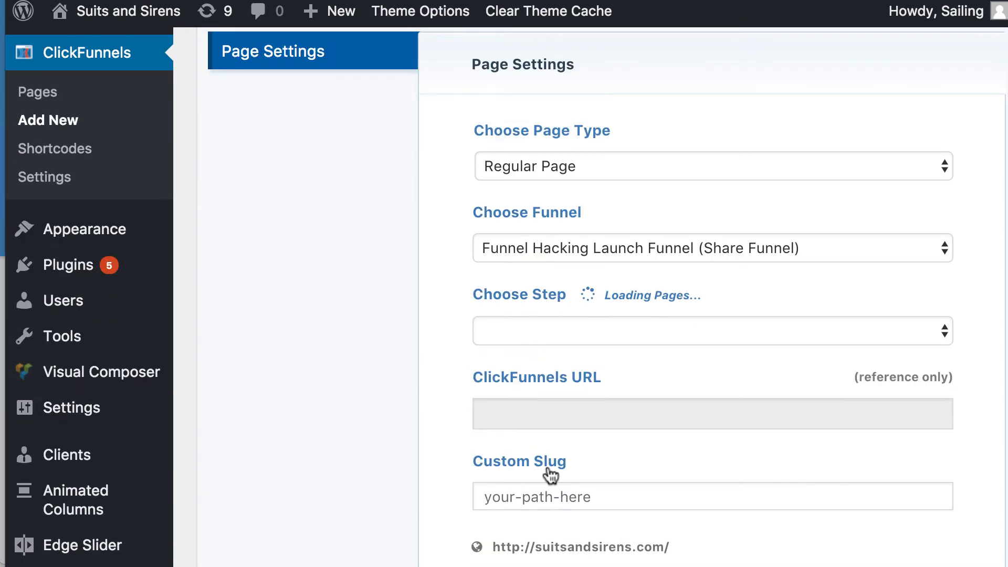
pyautogui.scroll(5, 547, 464)
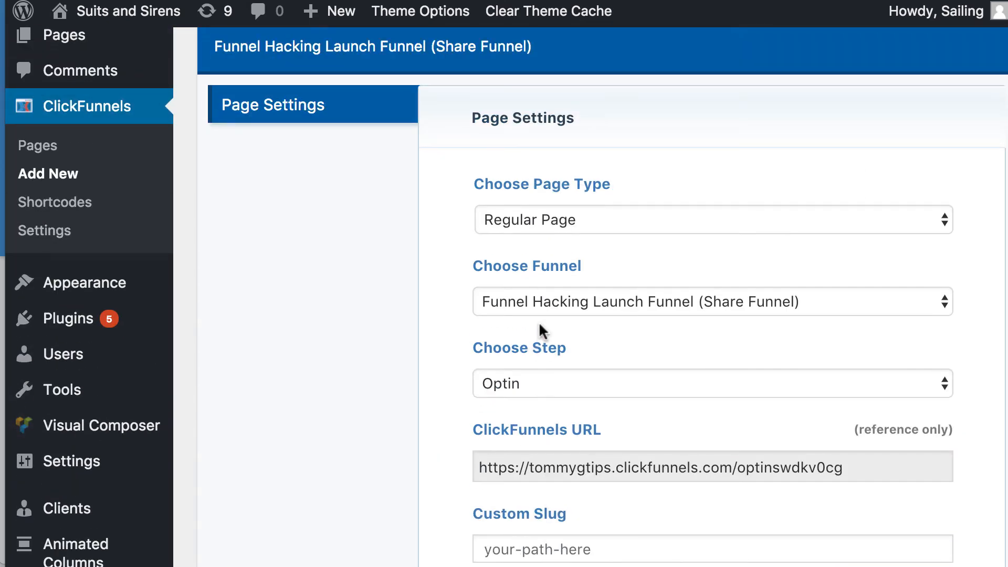
pyautogui.scroll(5, 539, 328)
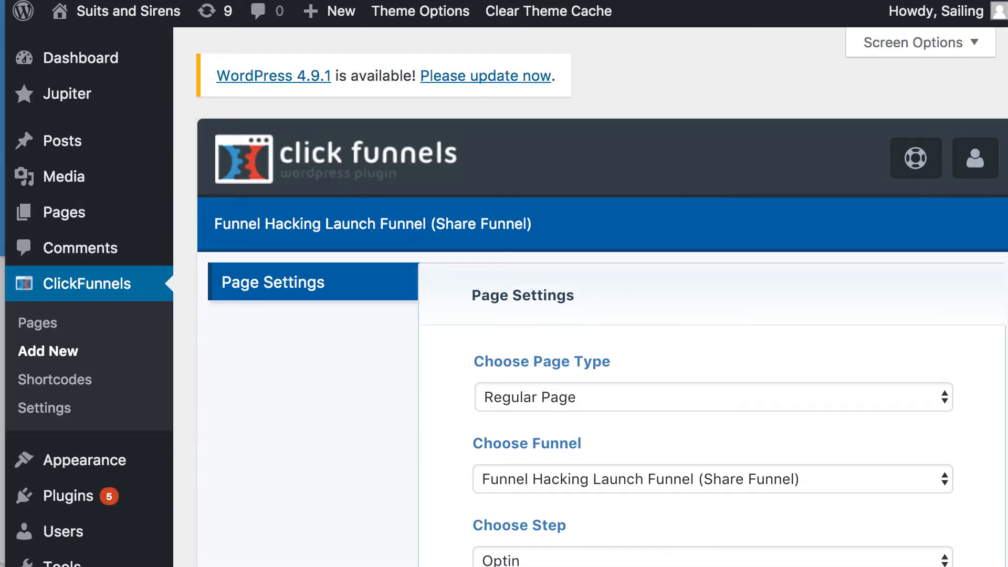
# - Open the plugin Settings and browse the ClickFunnels help articles about the WordPress plugin
pyautogui.click(39, 406)
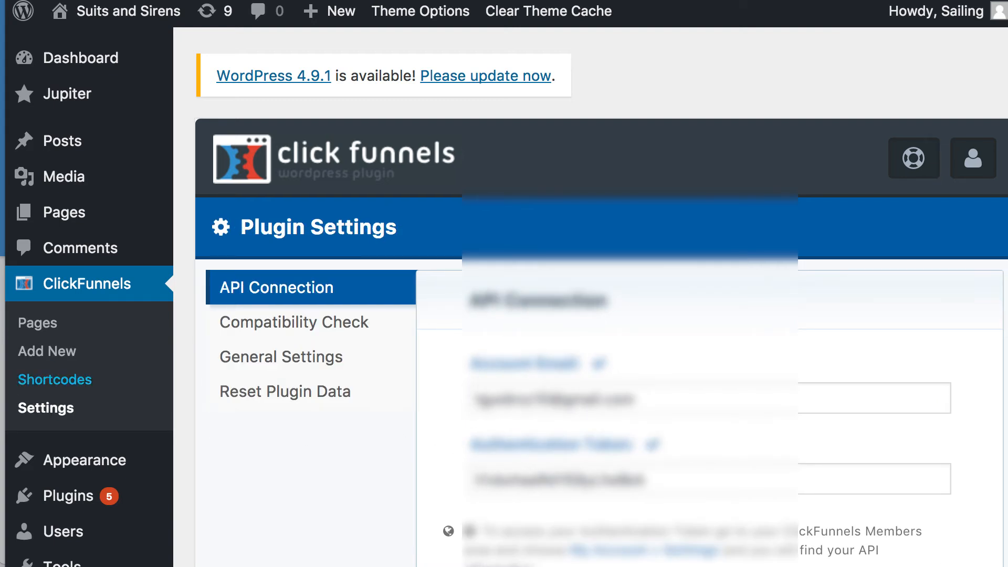
pyautogui.click(29, 331)
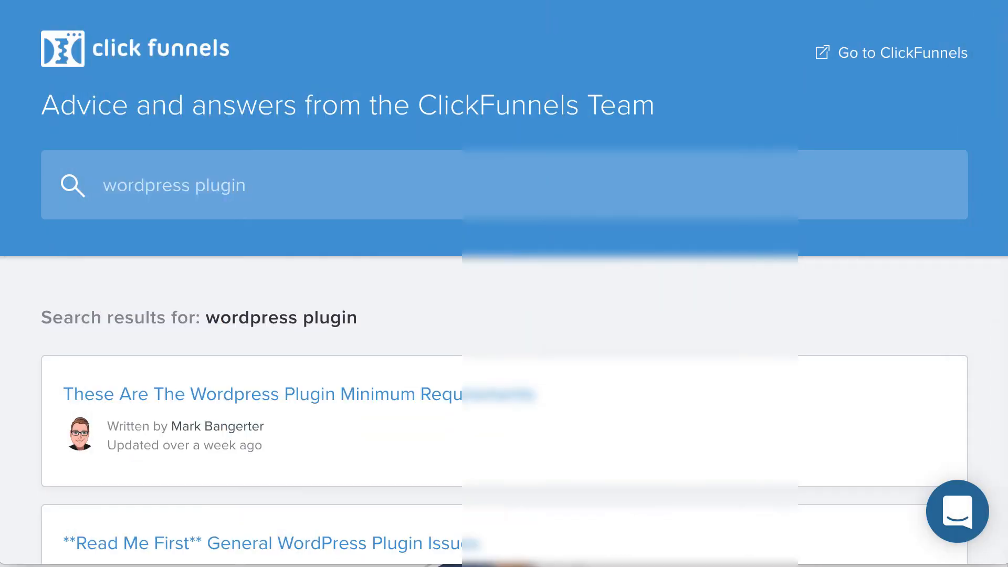
pyautogui.scroll(-5, 473, 269)
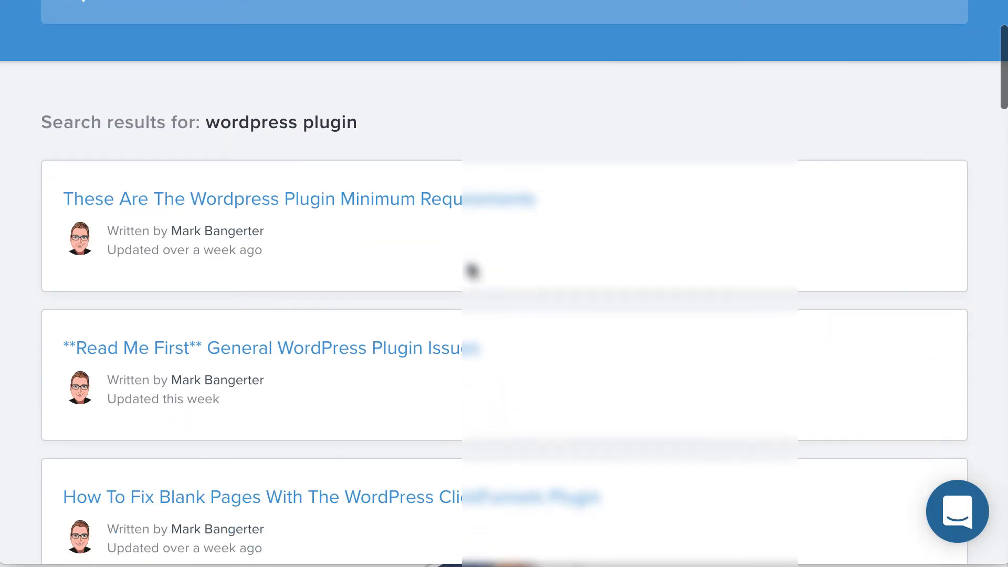
pyautogui.scroll(-2, 472, 270)
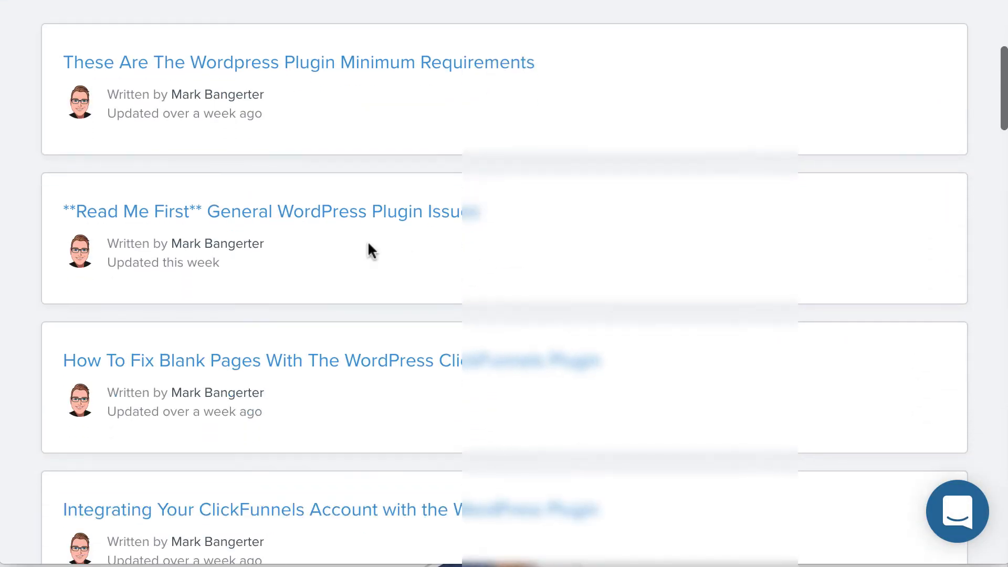
pyautogui.scroll(6, 210, 181)
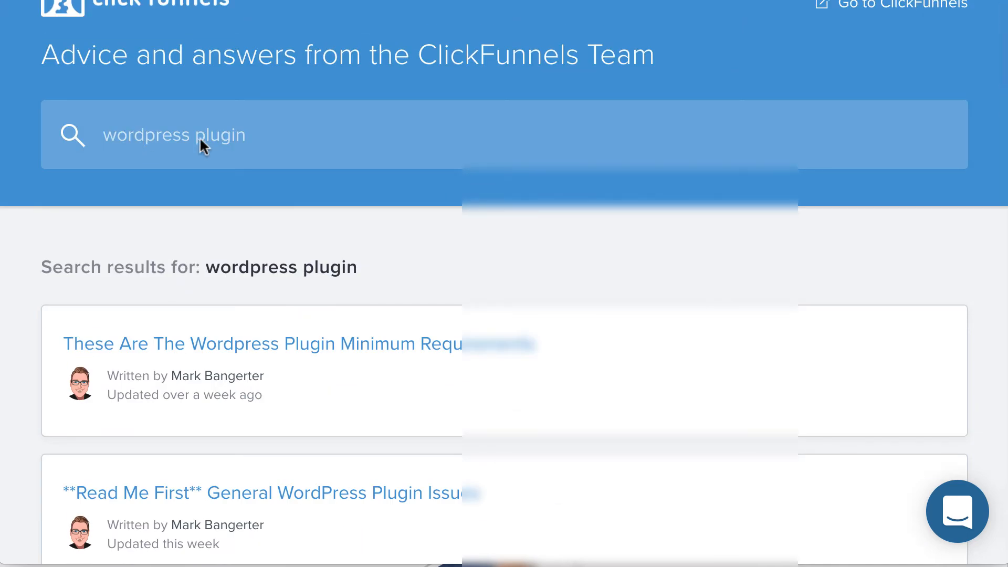
pyautogui.scroll(-6, 198, 359)
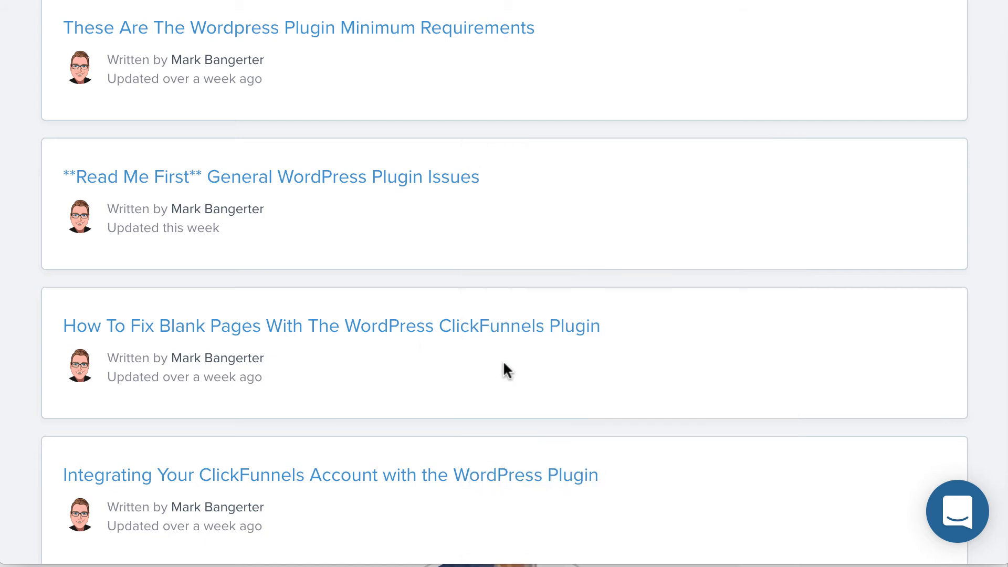
pyautogui.scroll(-6, 300, 420)
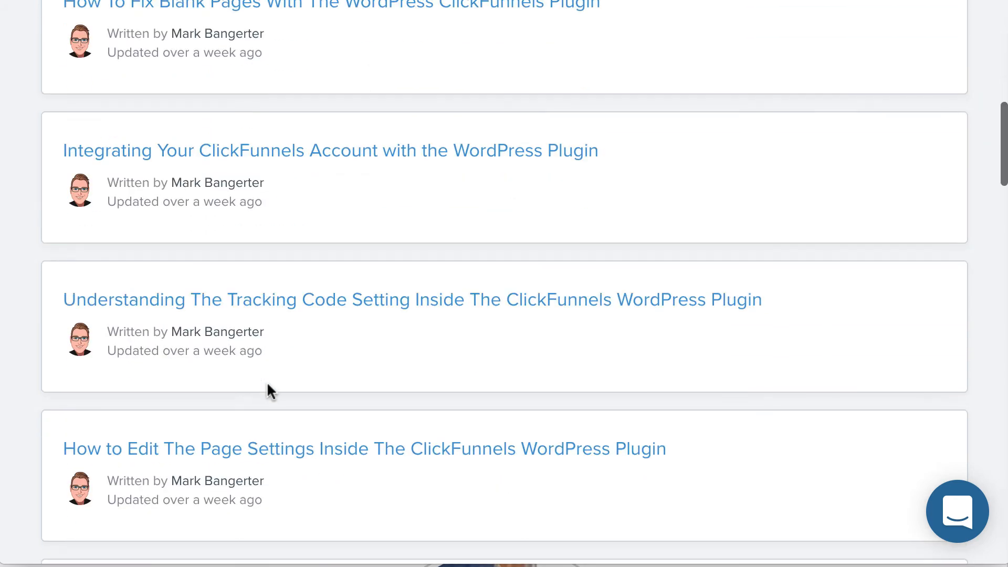
pyautogui.scroll(-1, 275, 346)
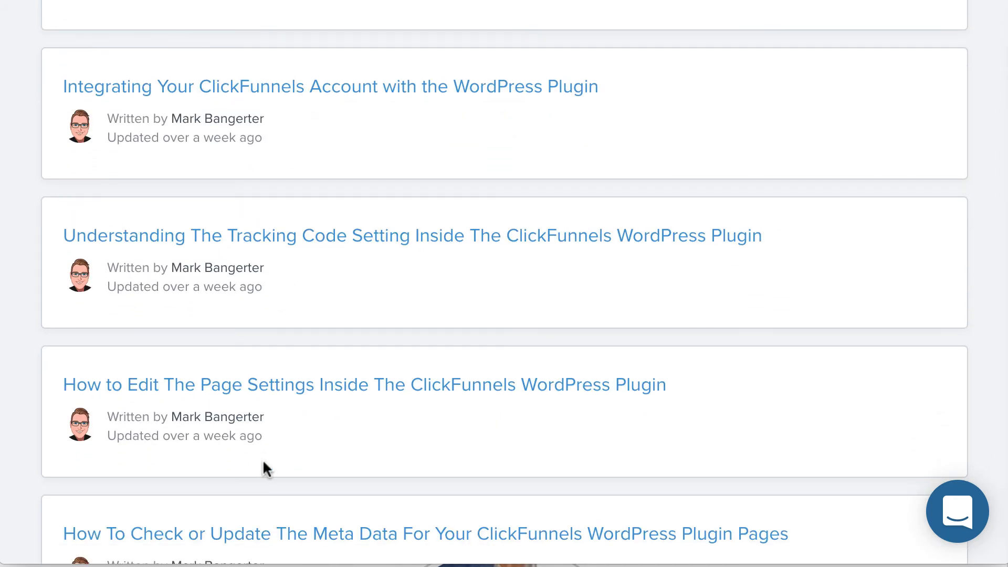
pyautogui.scroll(-3, 263, 464)
pyautogui.scroll(-5, 262, 458)
pyautogui.scroll(15, 262, 459)
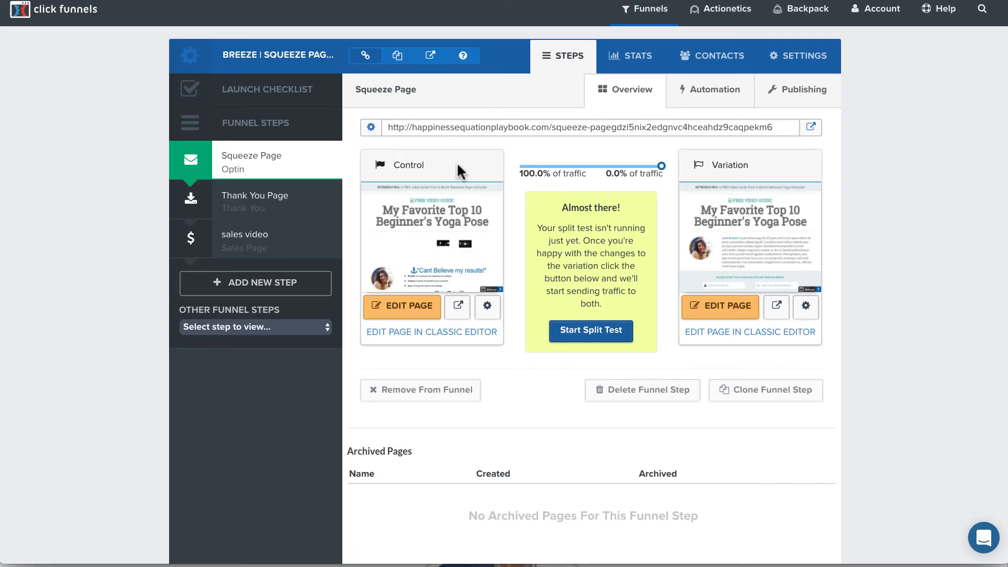
# - Open the ClickFunnels account Integrations page and the Add New Integration dialog, then close the dialog
pyautogui.moveTo(873, 11)
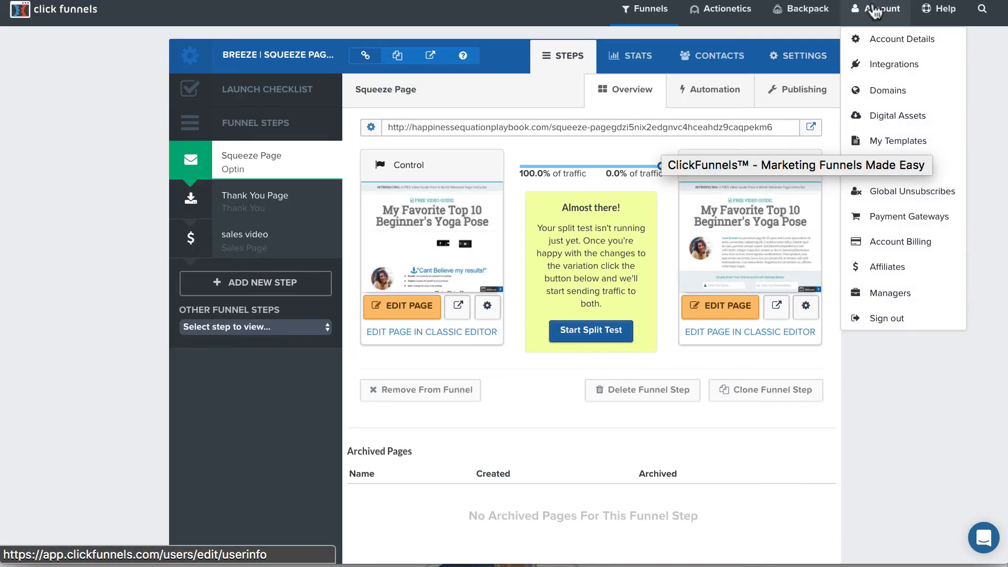
pyautogui.click(886, 65)
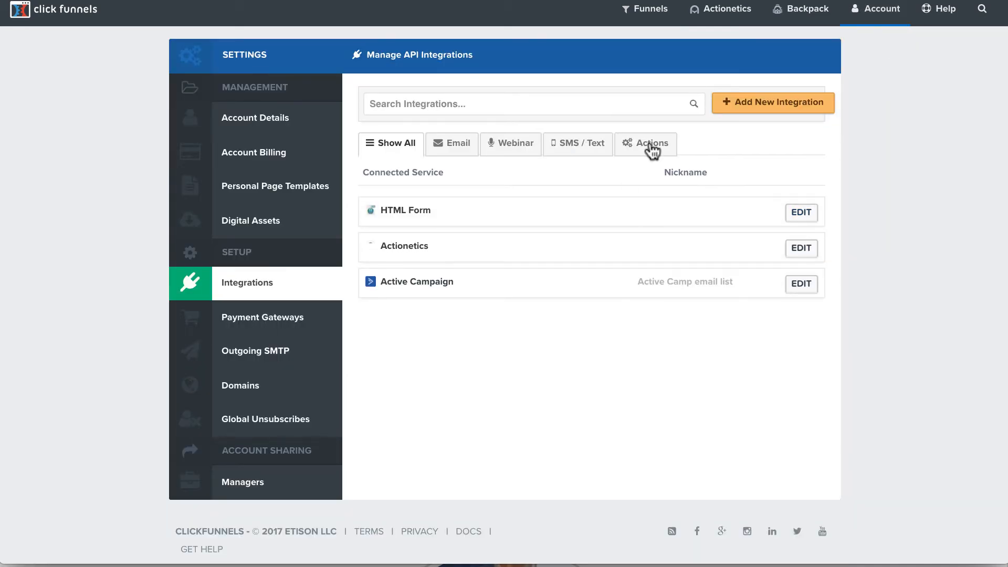
pyautogui.click(765, 102)
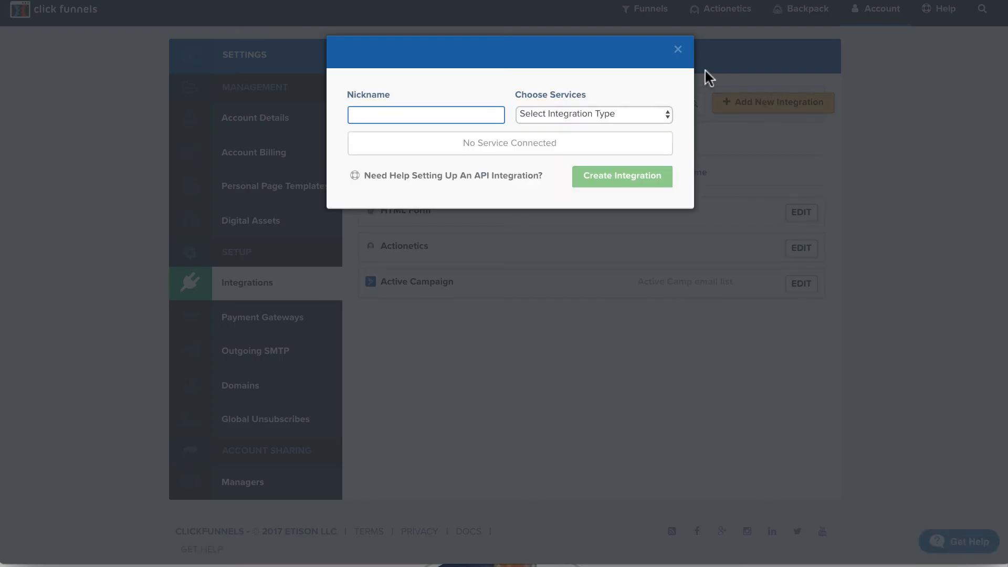
pyautogui.click(678, 49)
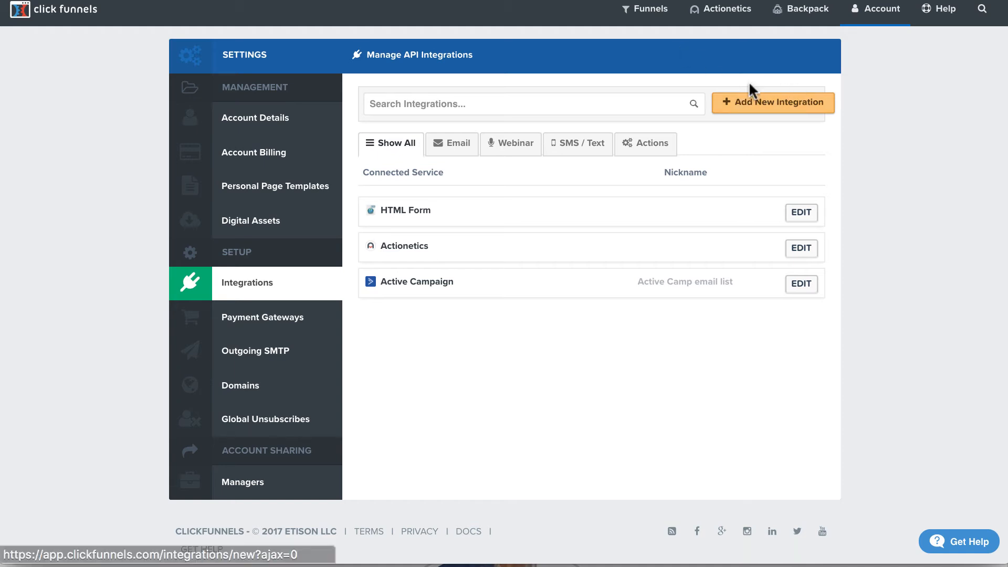
# - Open Account Details and copy the WordPress API Key
pyautogui.click(874, 9)
pyautogui.click(881, 38)
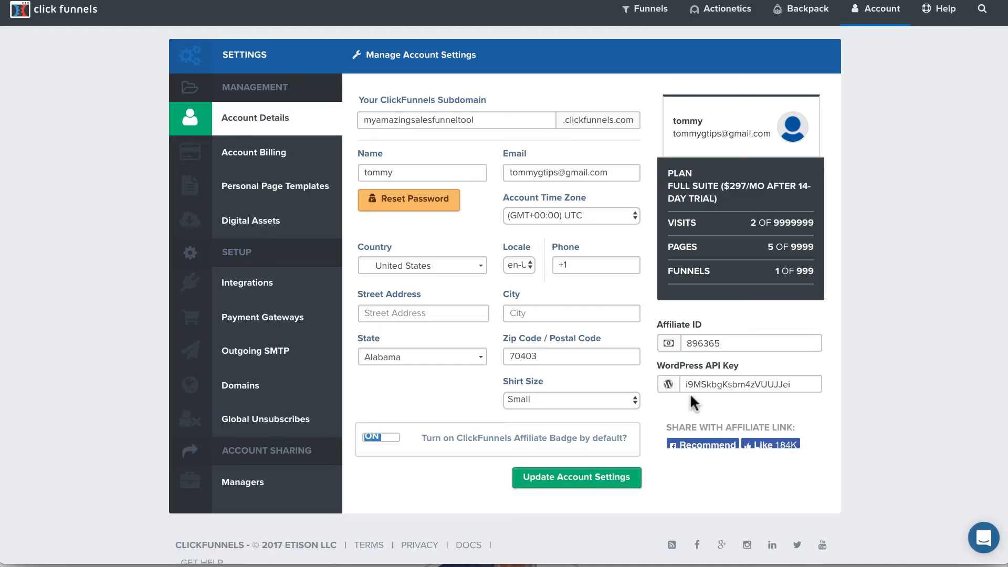
pyautogui.doubleClick(720, 383)
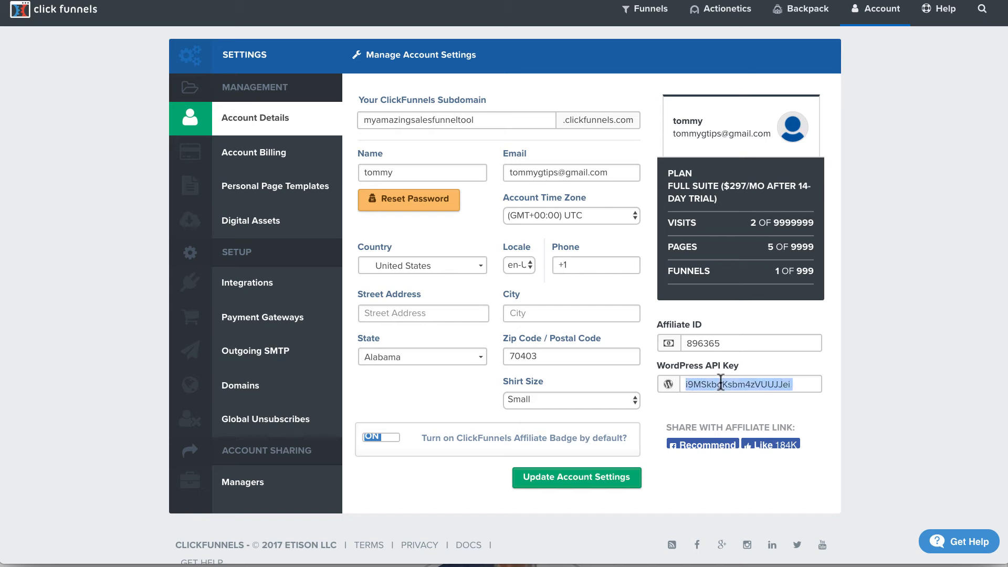
pyautogui.rightClick(721, 382)
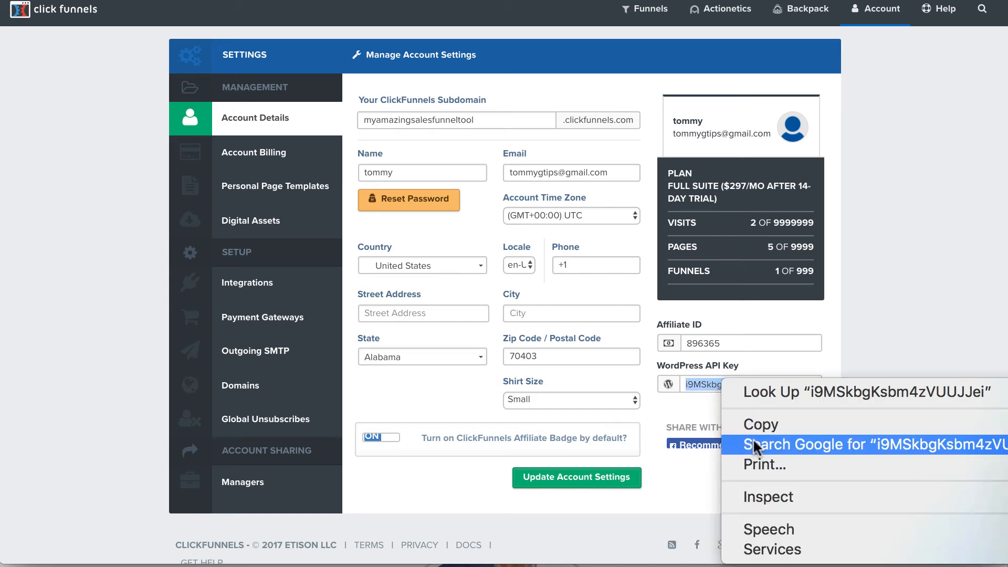
pyautogui.click(755, 421)
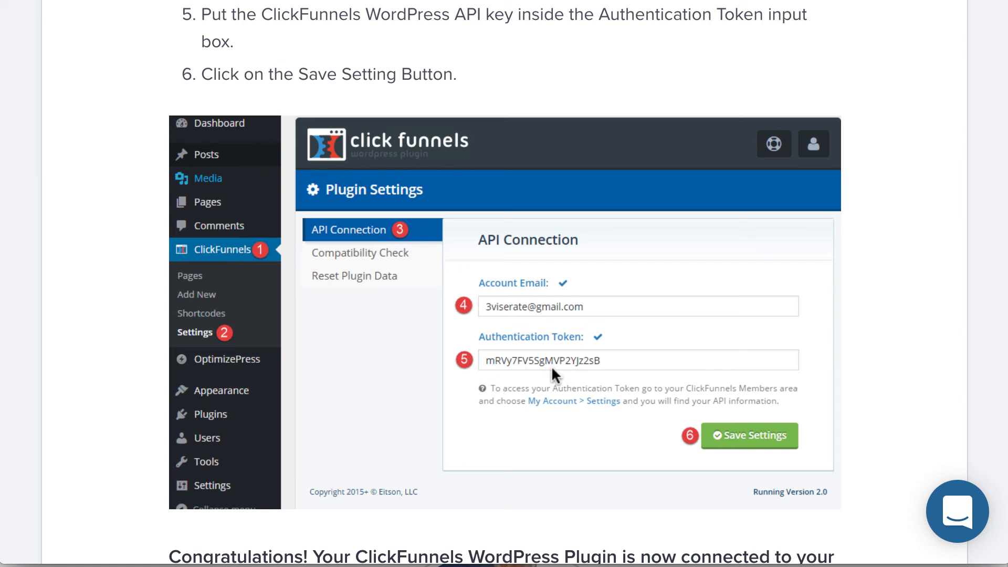
# - Open the WordPress plugin's API Connection settings and compare them with the help article's setup instructions
pyautogui.scroll(10, 551, 365)
pyautogui.scroll(3, 552, 369)
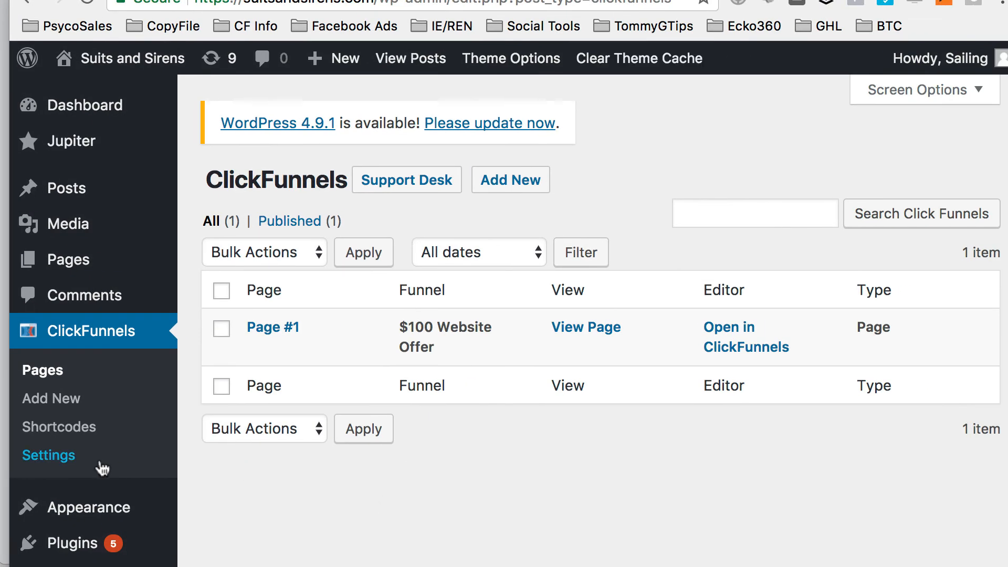
pyautogui.click(68, 460)
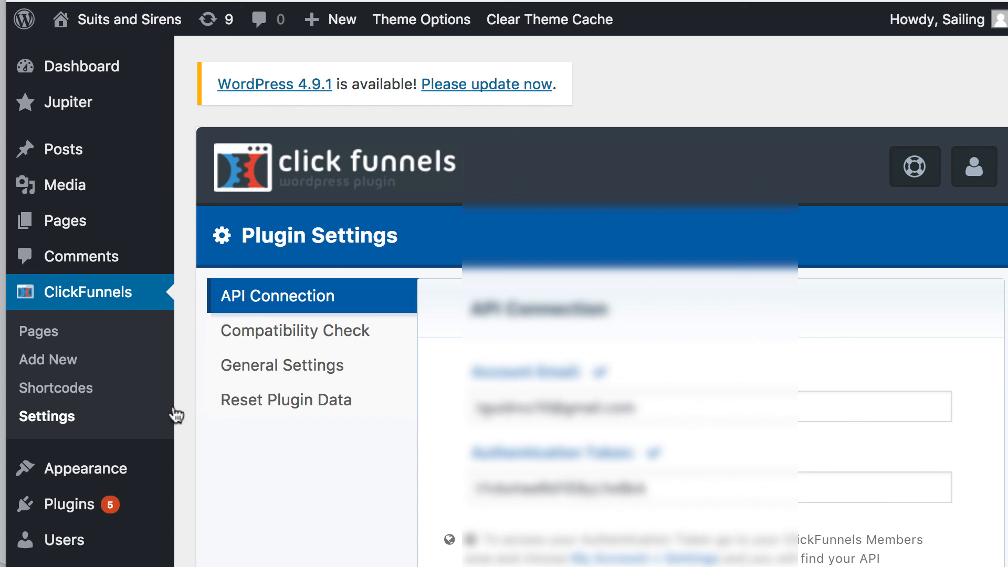
pyautogui.click(84, 297)
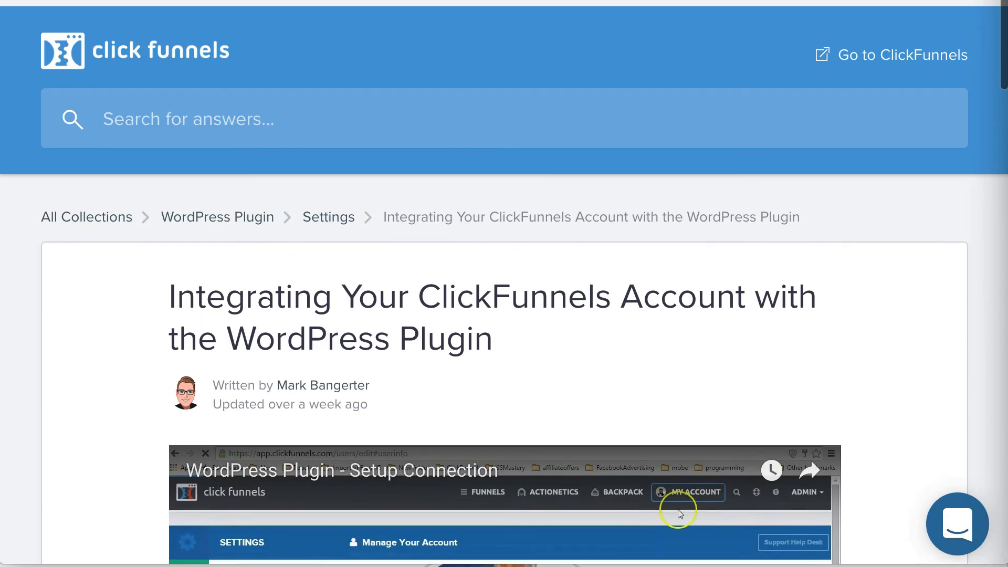
pyautogui.scroll(-1, 504, 283)
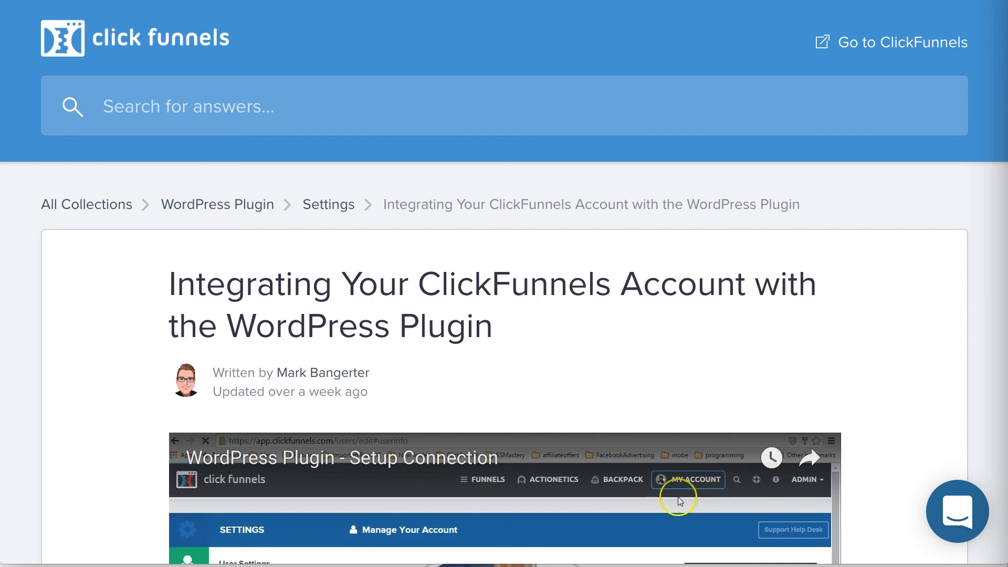